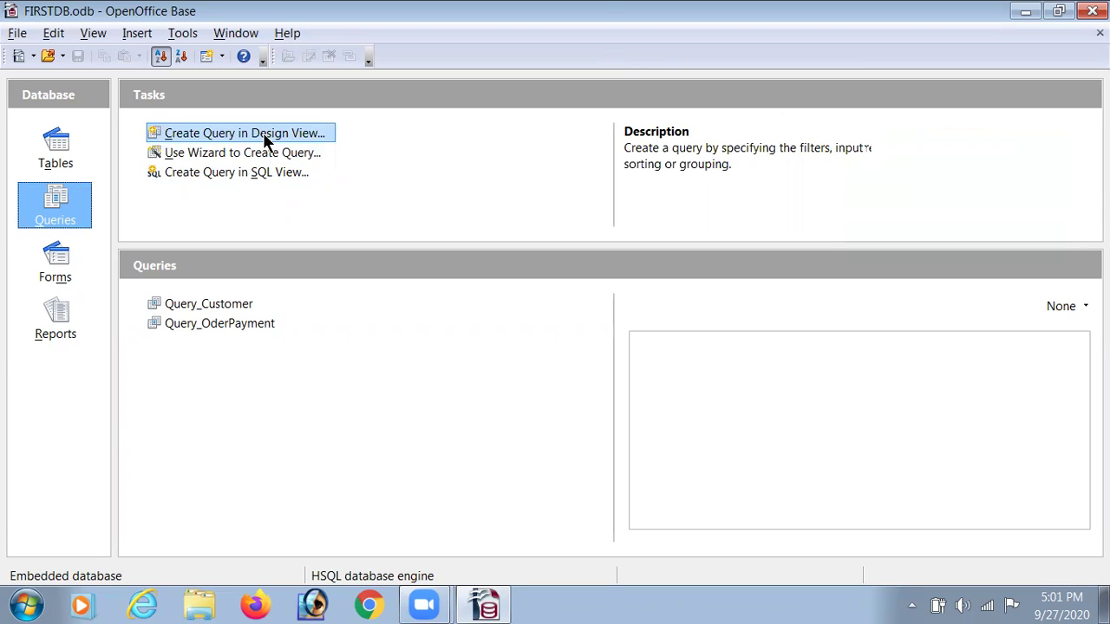
# Step: Create a query in Design View and add the Customer, City, State and Country tables to it
pyautogui.click(264, 134)
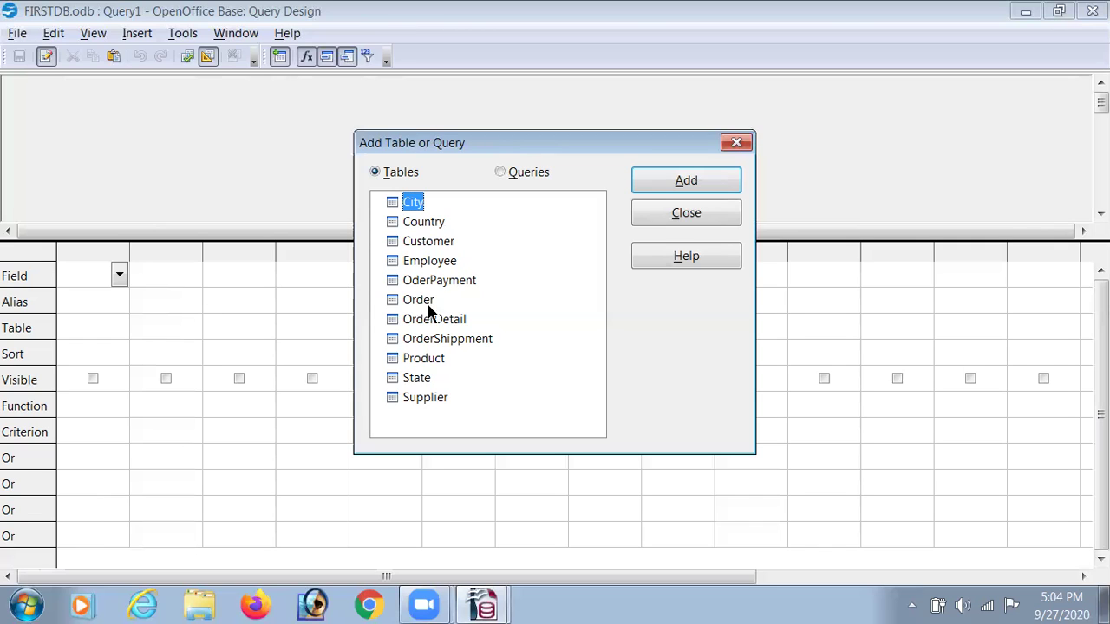
pyautogui.click(424, 242)
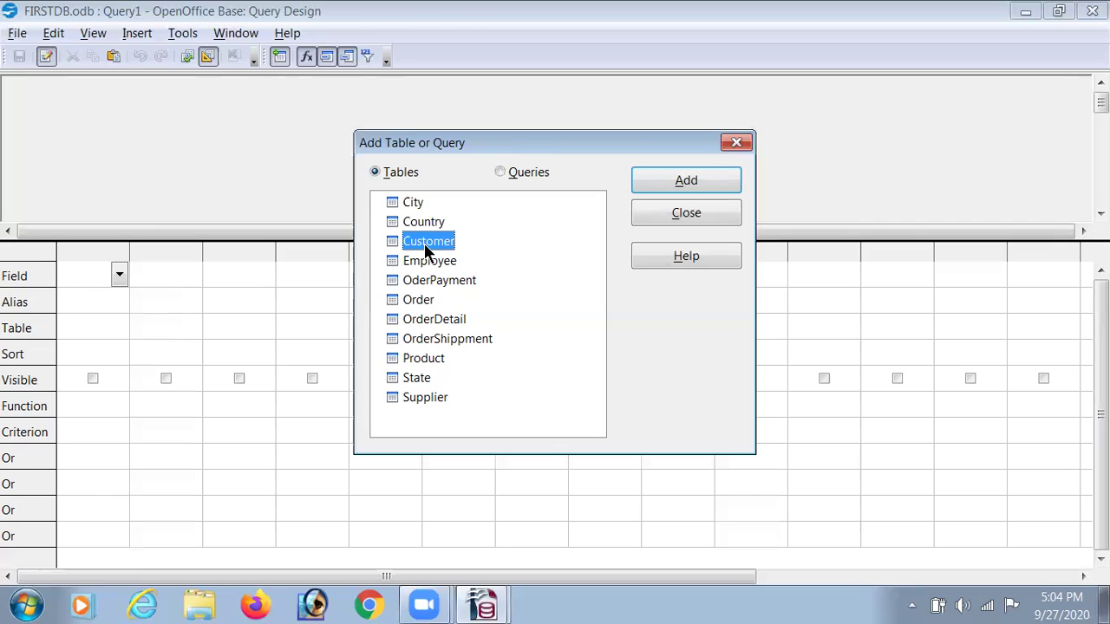
pyautogui.click(657, 179)
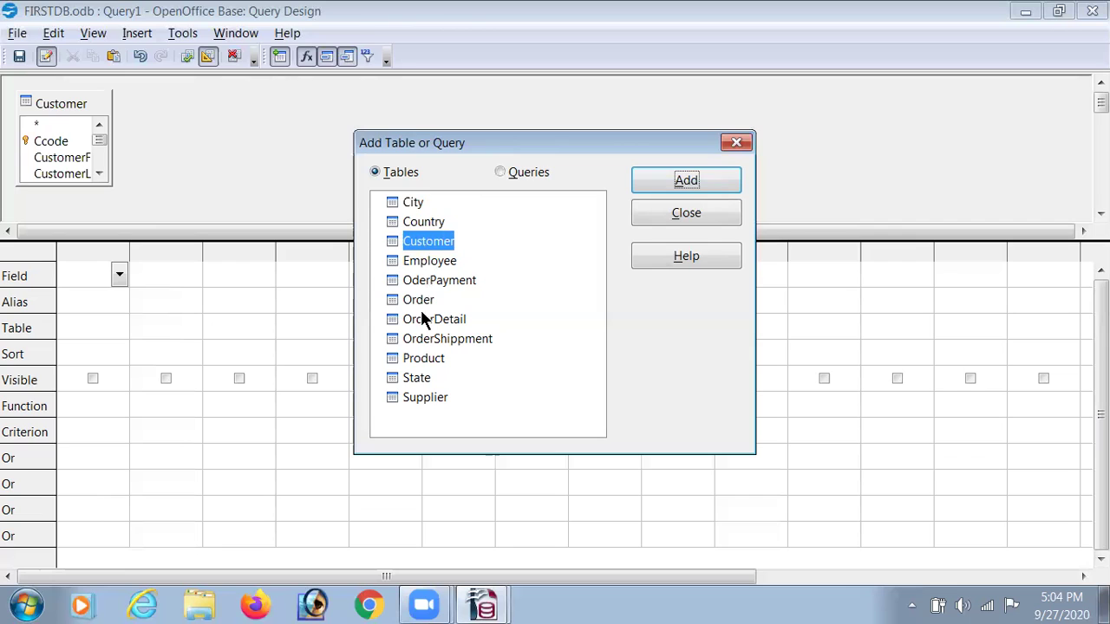
pyautogui.click(417, 204)
pyautogui.click(678, 186)
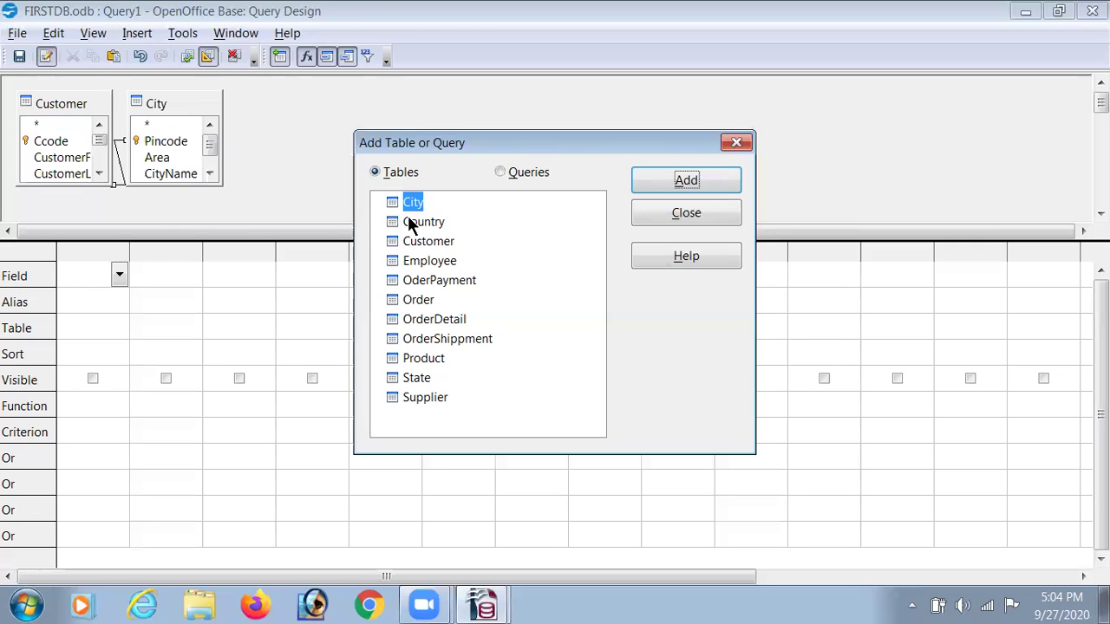
pyautogui.click(418, 382)
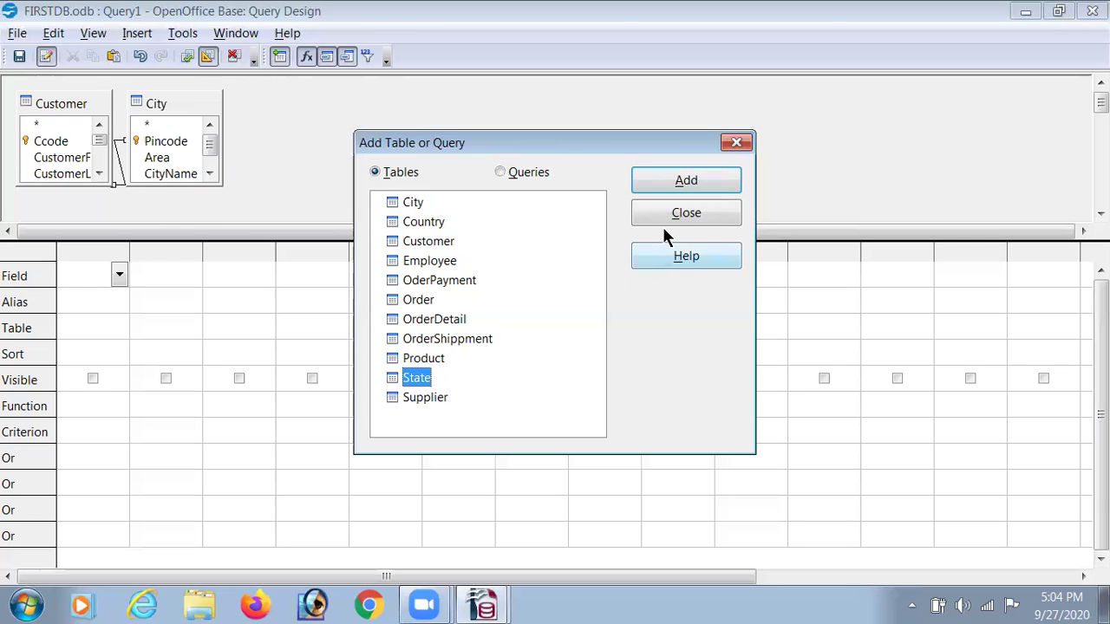
pyautogui.click(664, 181)
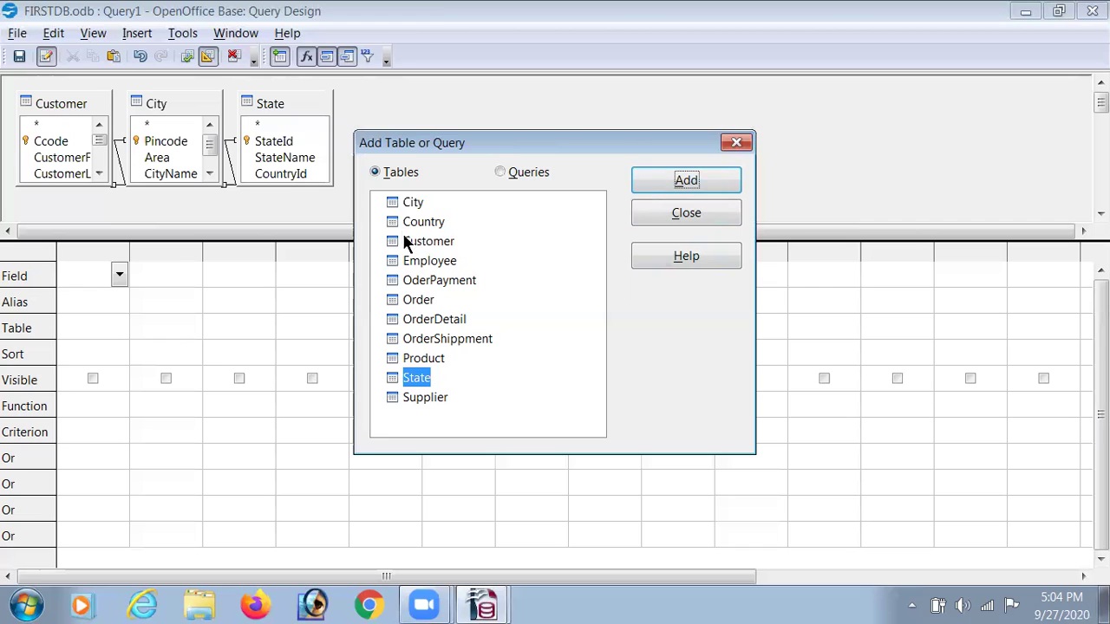
pyautogui.click(422, 224)
pyautogui.click(694, 177)
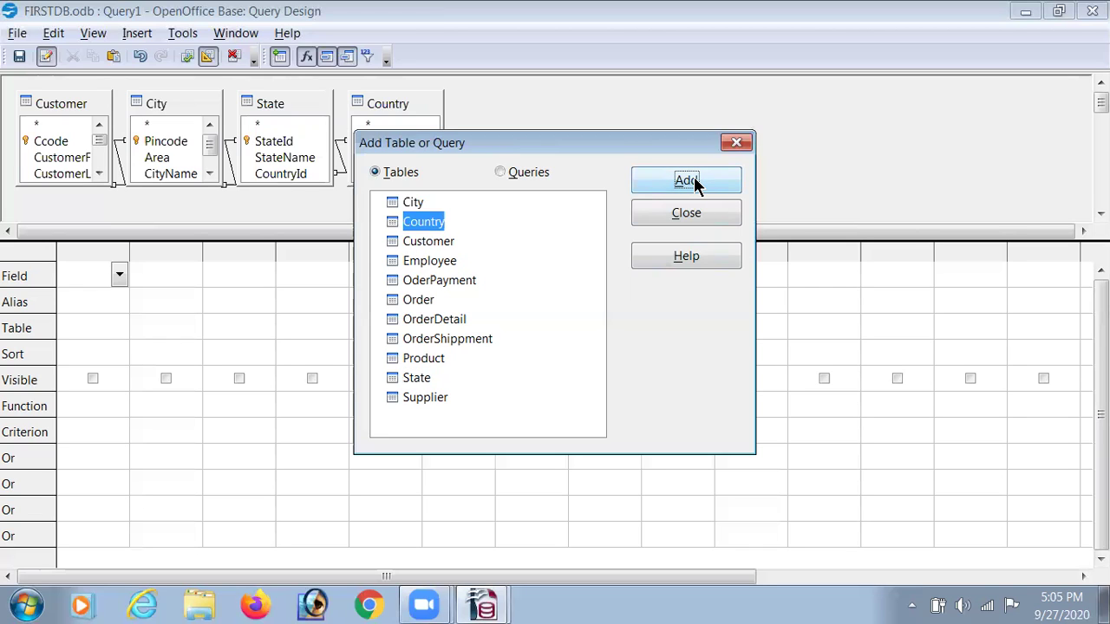
pyautogui.click(736, 143)
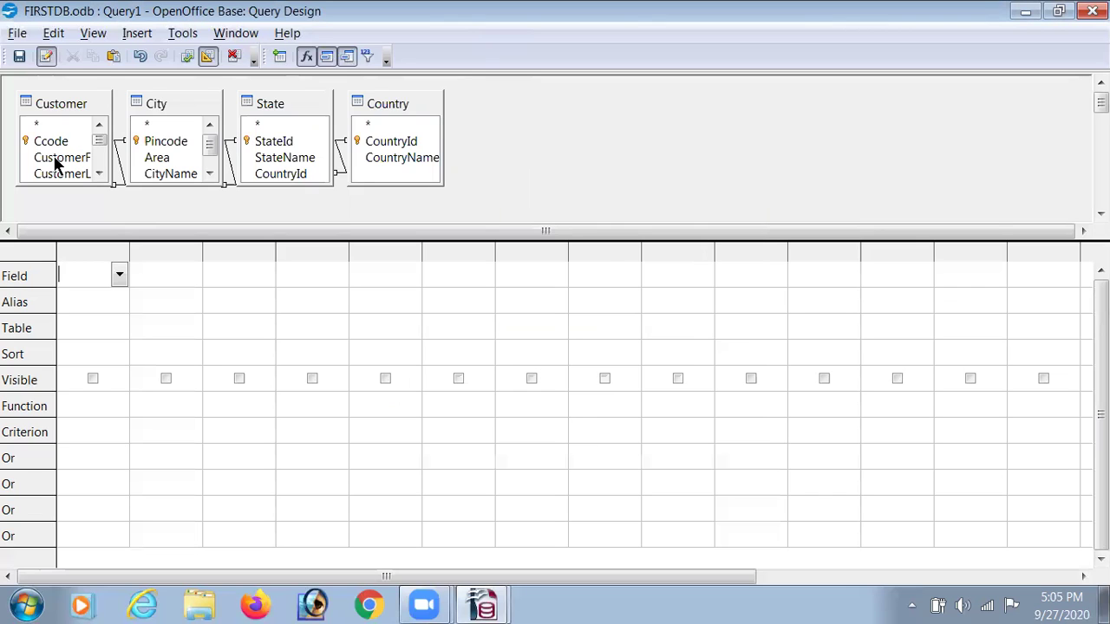
pyautogui.click(279, 59)
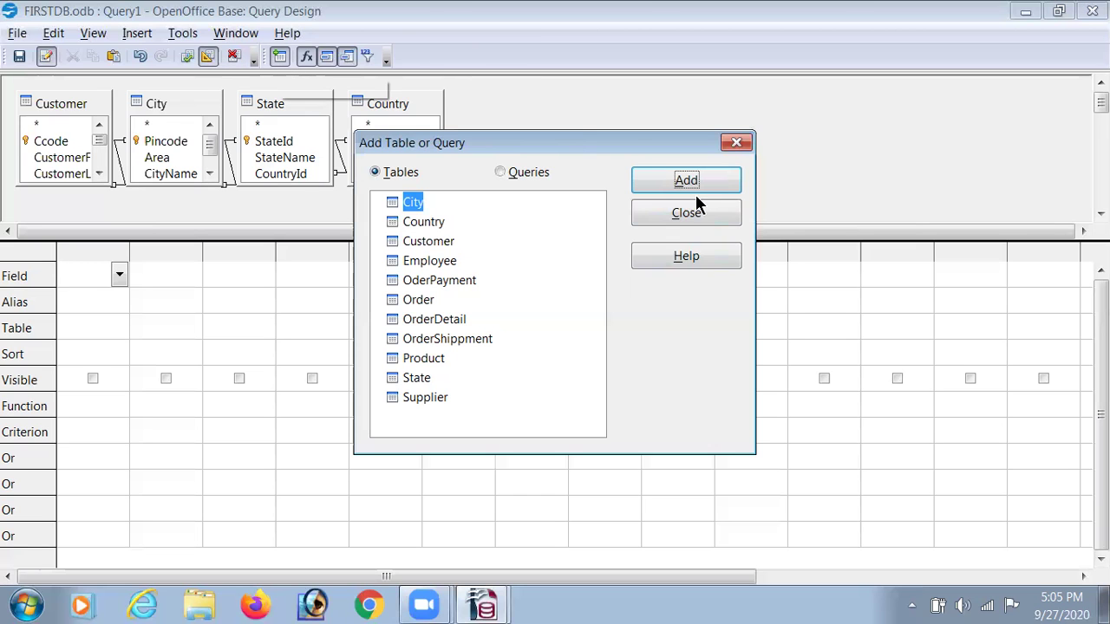
pyautogui.click(736, 143)
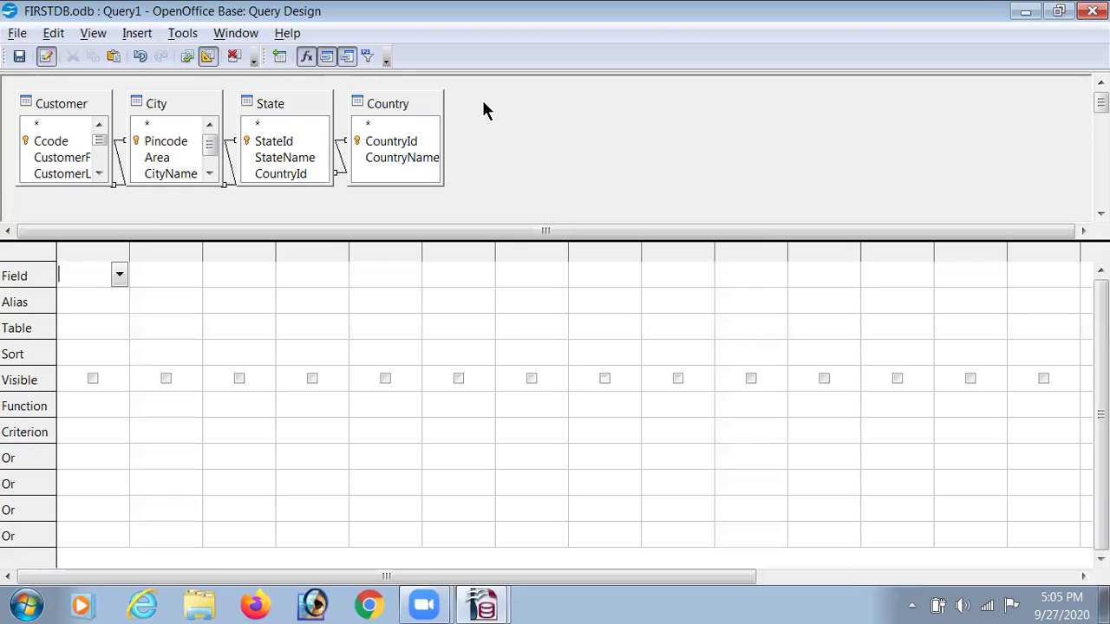
# Step: Spread the City, State and Country tables apart in the query design so their relationship lines are clearly separated
pyautogui.moveTo(424, 106); pyautogui.dragTo(626, 111)
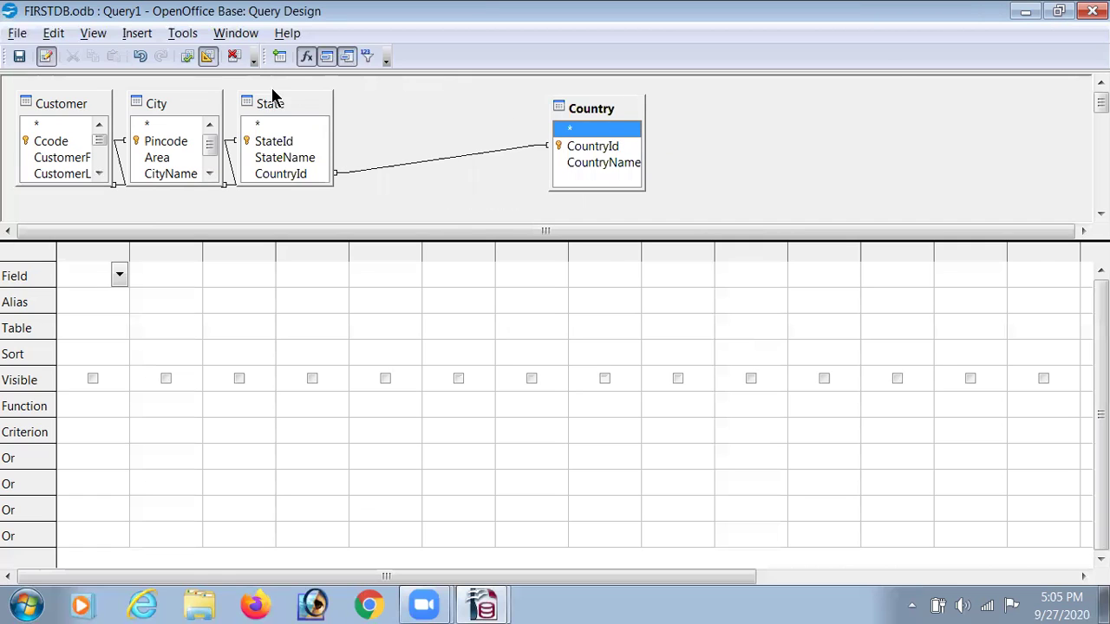
pyautogui.moveTo(274, 104); pyautogui.dragTo(368, 108)
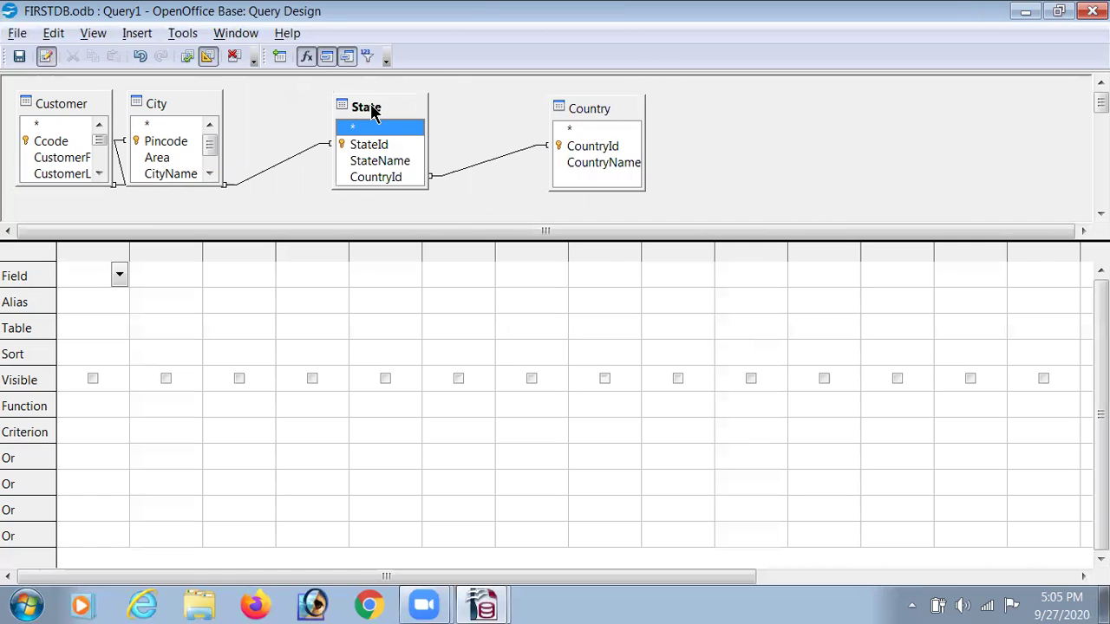
pyautogui.moveTo(190, 104); pyautogui.dragTo(240, 106)
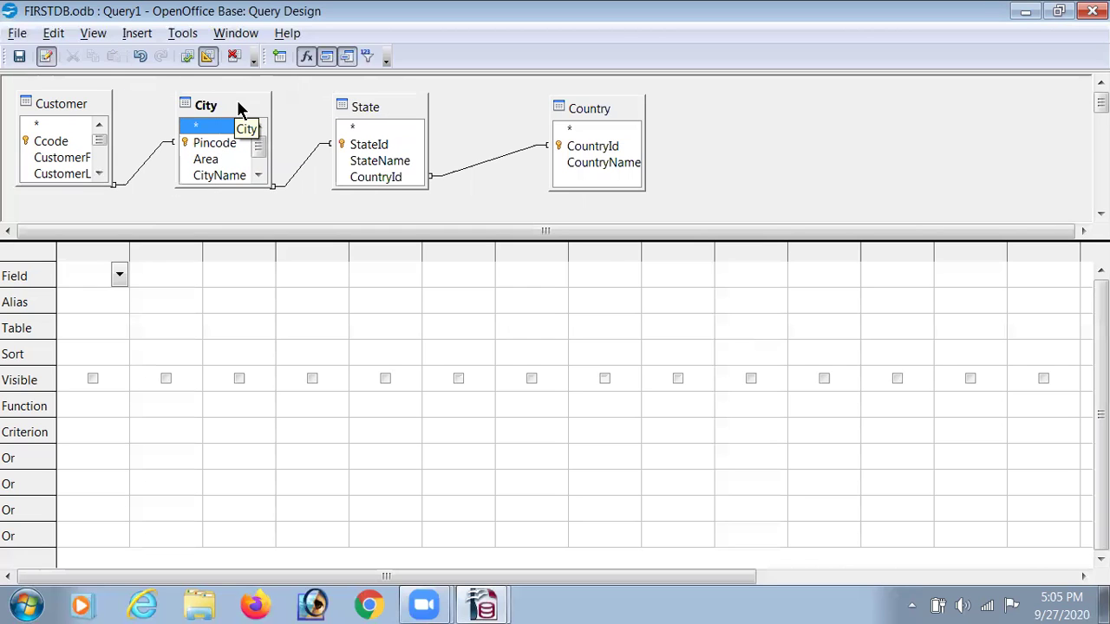
pyautogui.moveTo(606, 110); pyautogui.dragTo(572, 113)
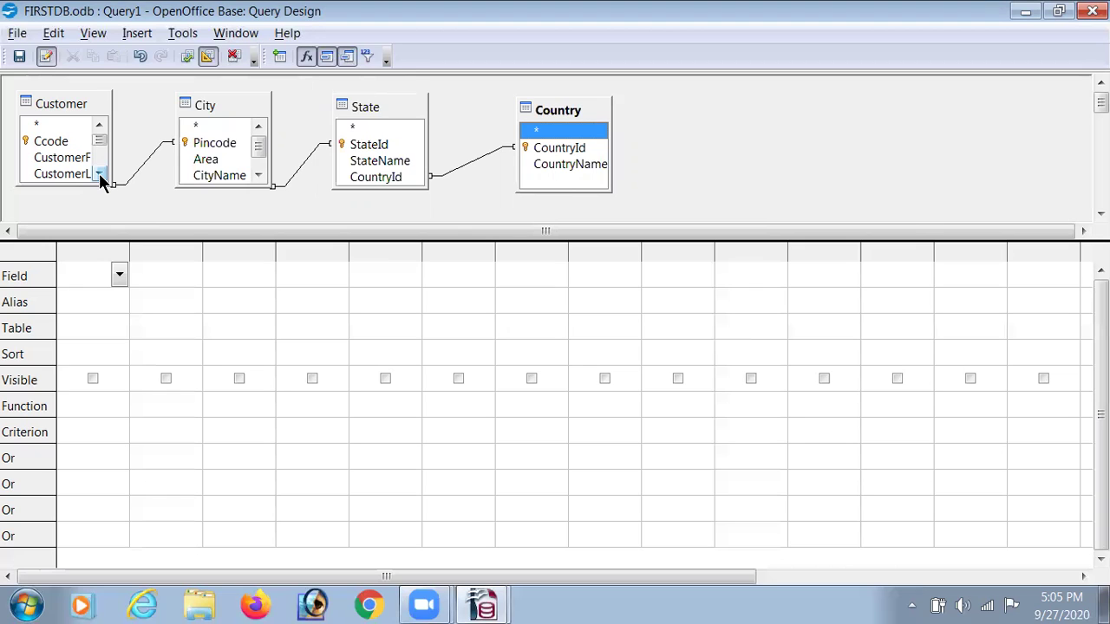
# Step: Add the Ccode, CustomerFName and CustomerLName fields from the Customer table to the query's first three columns
pyautogui.click(53, 142)
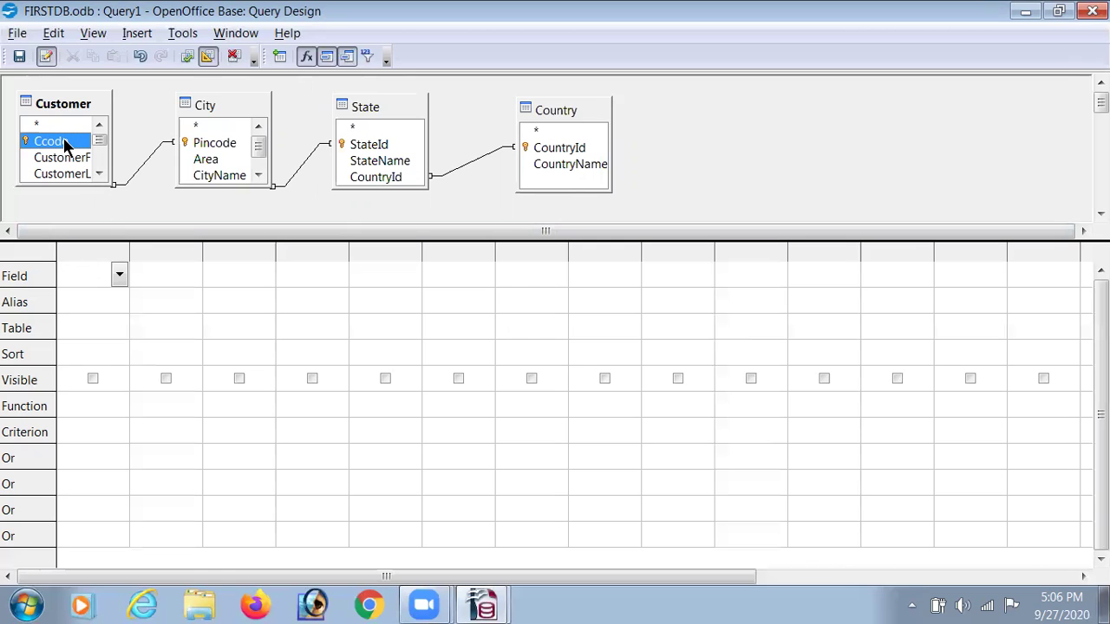
pyautogui.moveTo(65, 146); pyautogui.dragTo(78, 277)
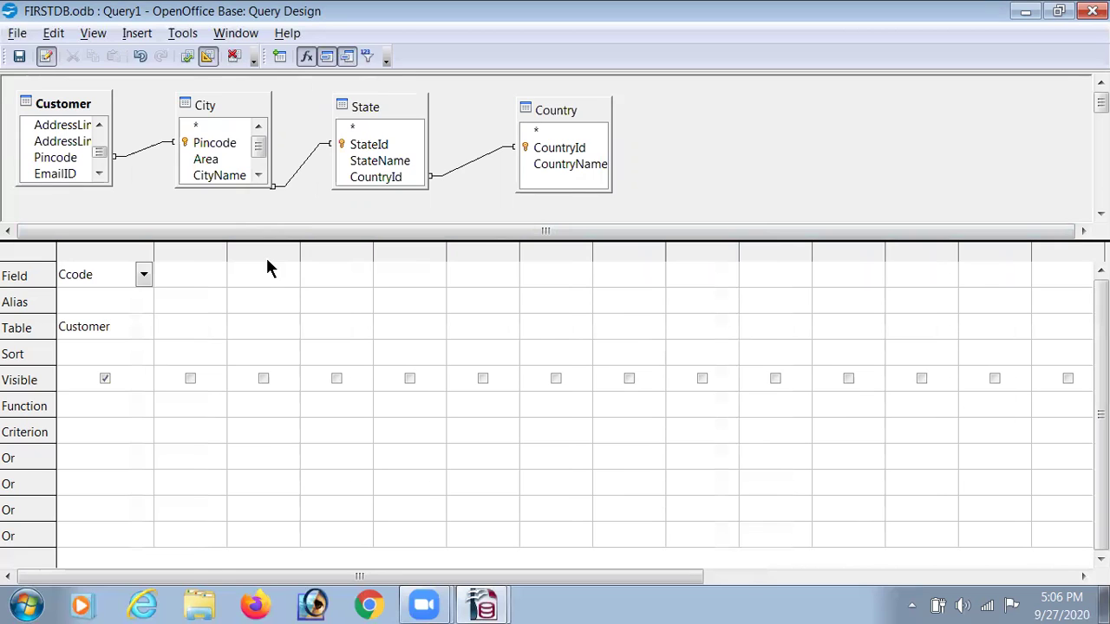
pyautogui.click(100, 127)
pyautogui.click(100, 127)
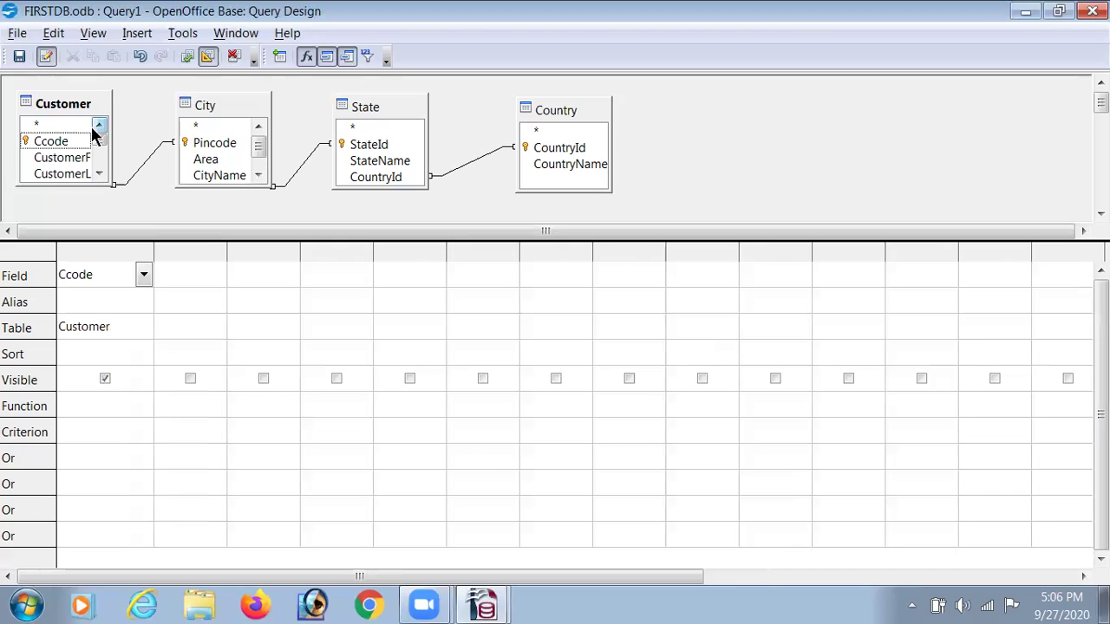
pyautogui.doubleClick(71, 167)
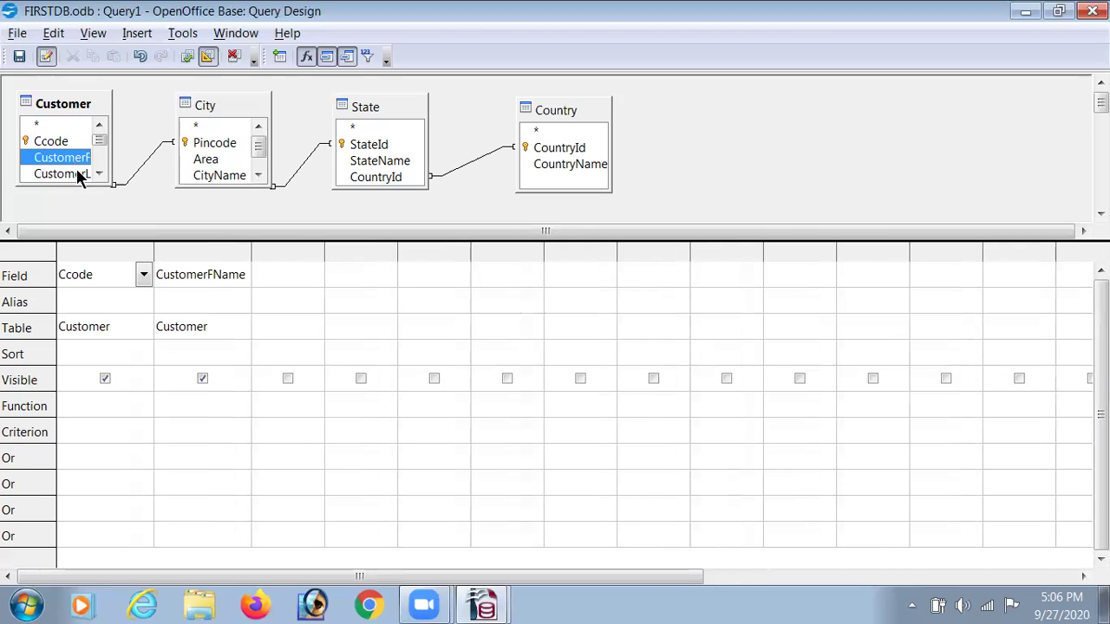
pyautogui.doubleClick(77, 173)
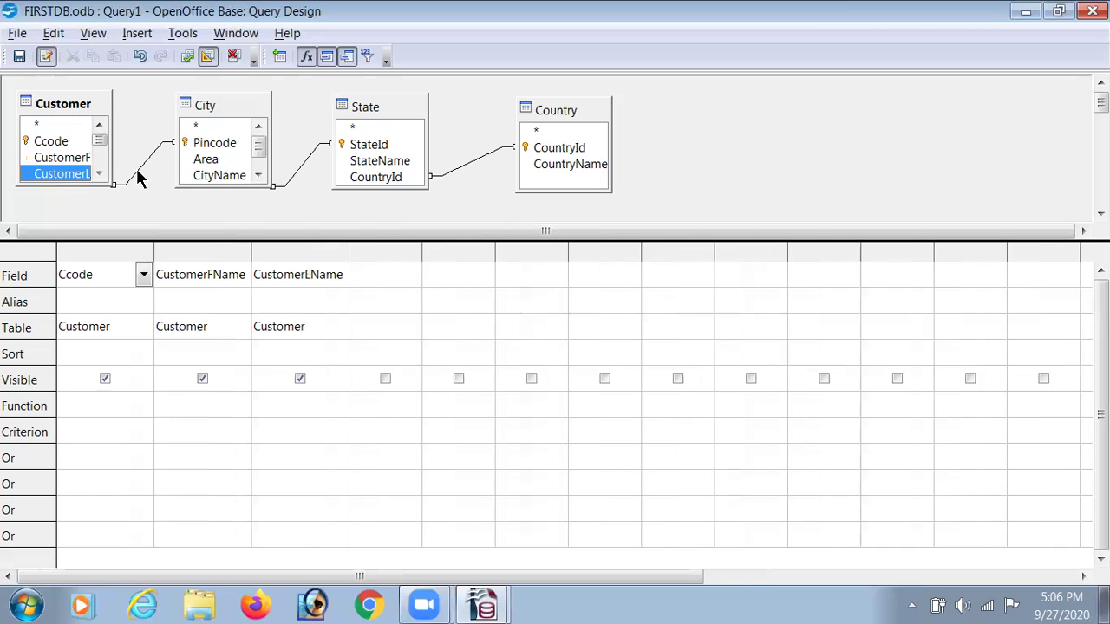
# Step: Add the Customer table's AddressLine1 and AddressLine2 fields to the fourth and fifth query columns
pyautogui.click(414, 275)
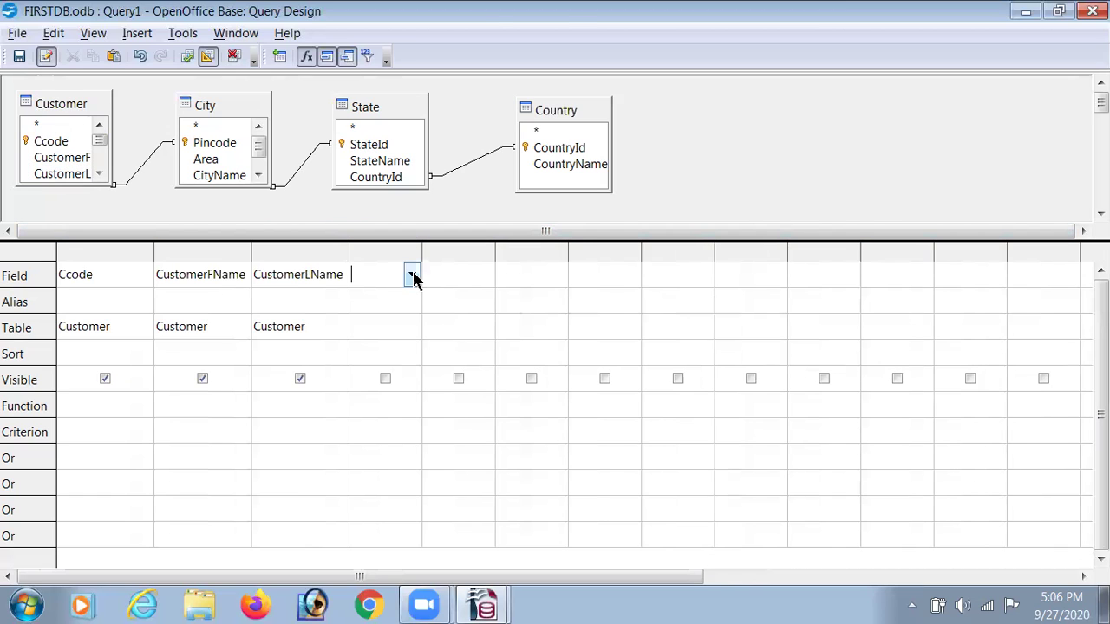
pyautogui.click(412, 275)
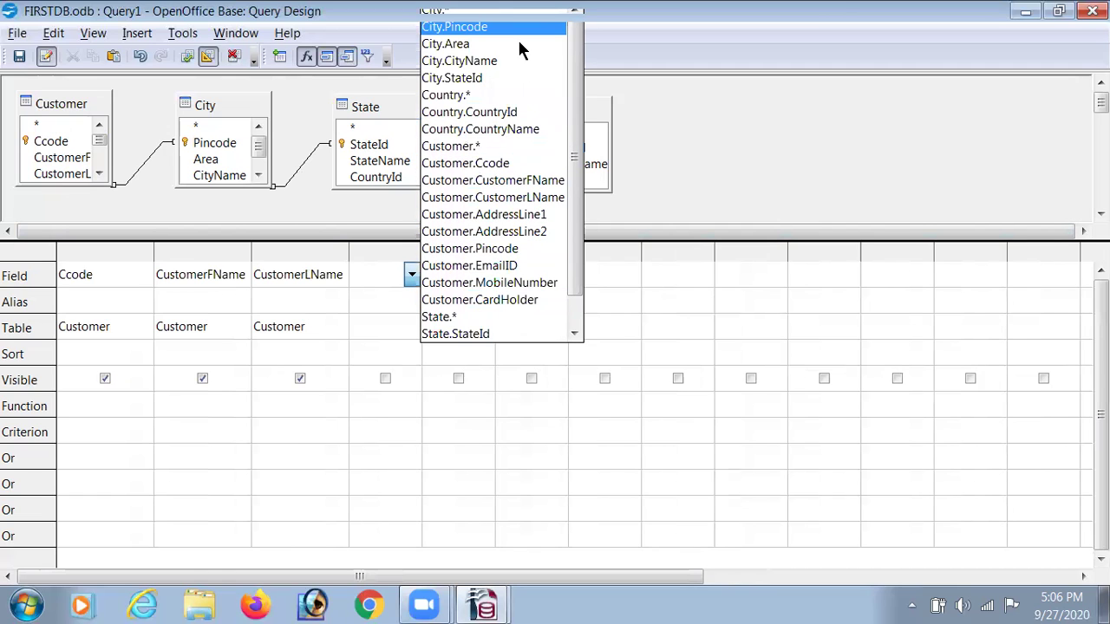
pyautogui.click(521, 215)
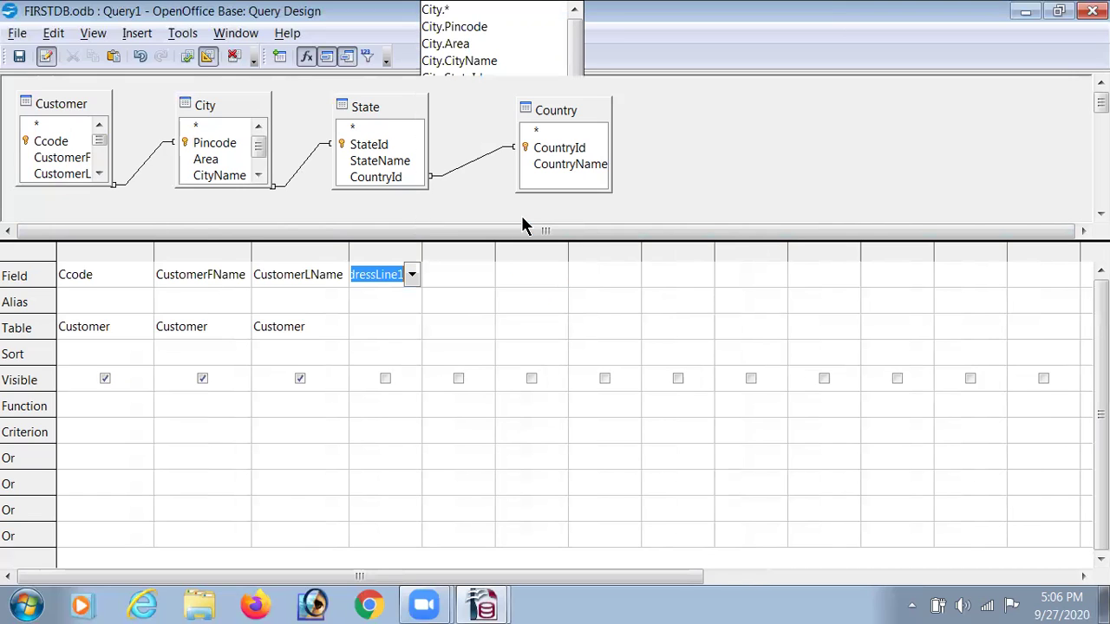
pyautogui.click(480, 274)
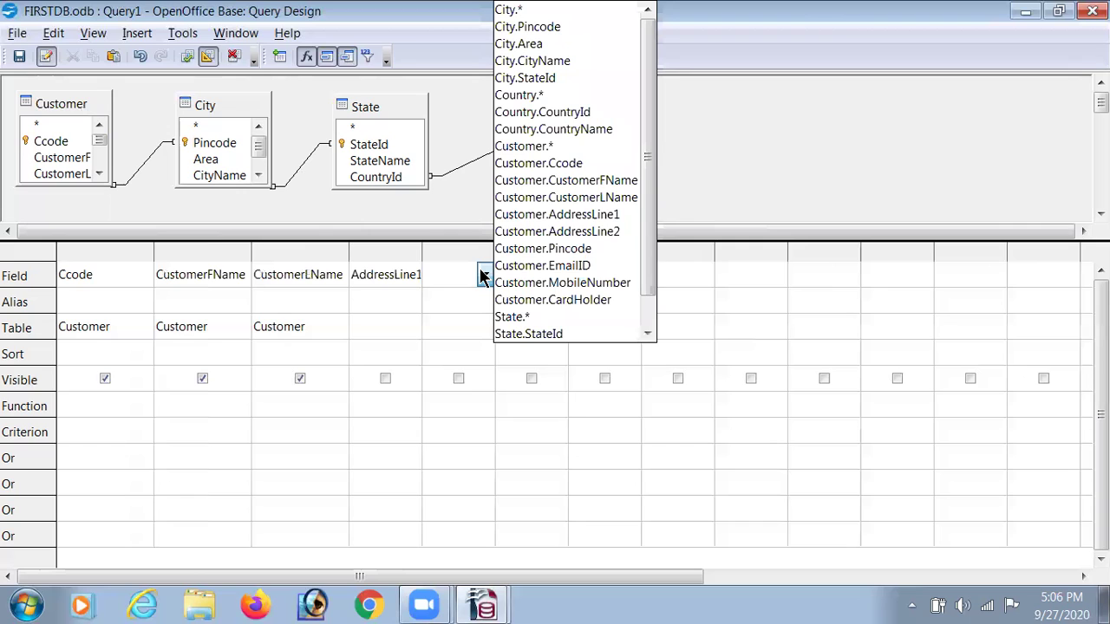
pyautogui.click(588, 231)
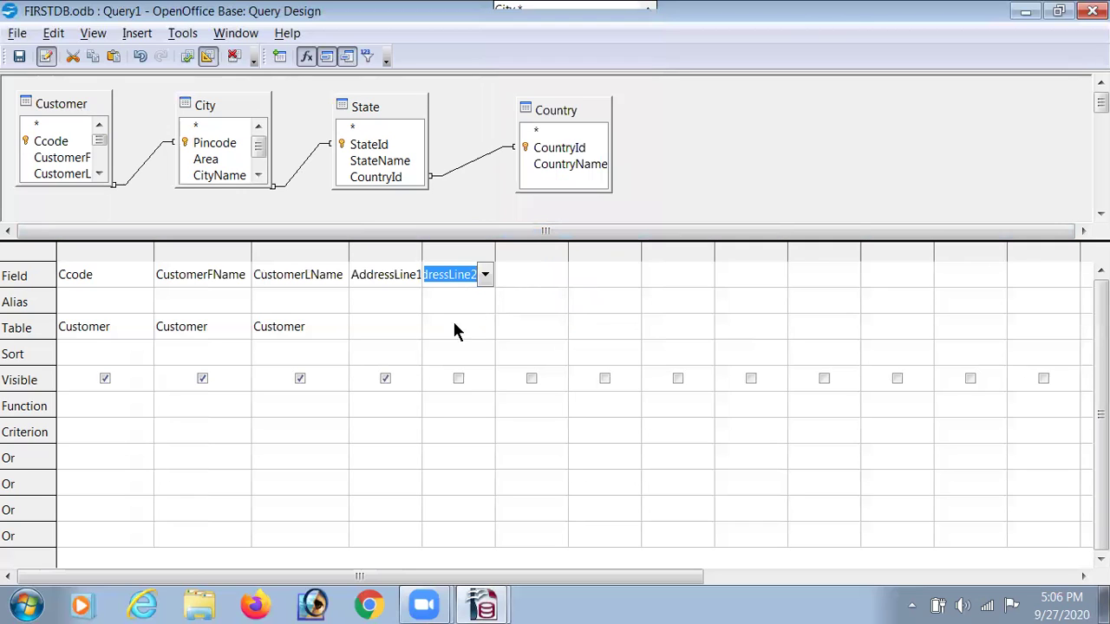
pyautogui.click(418, 335)
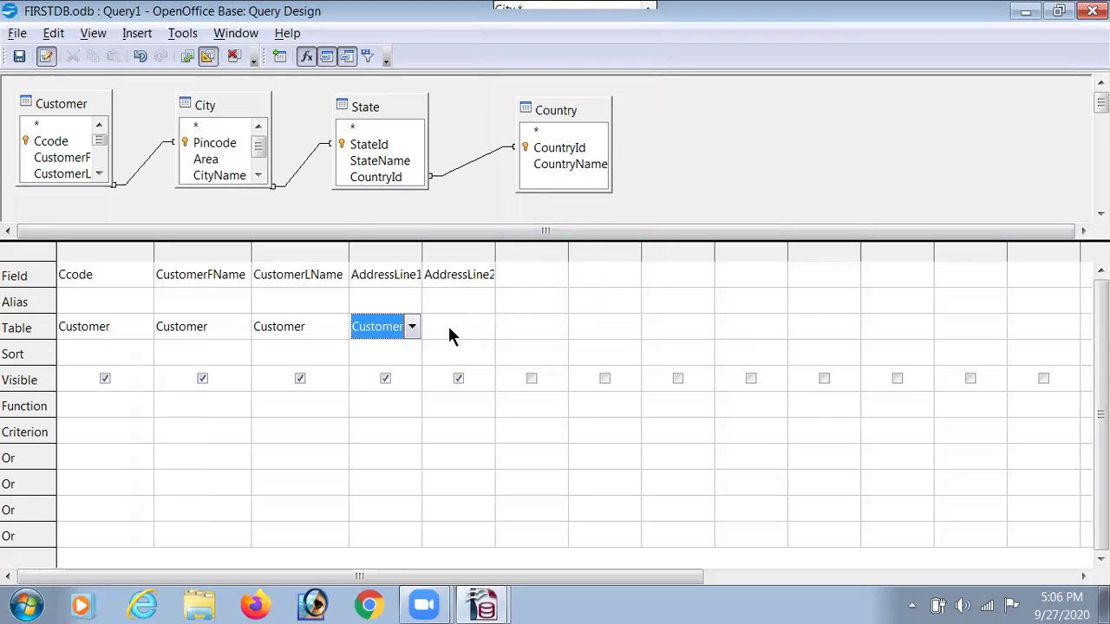
pyautogui.click(450, 336)
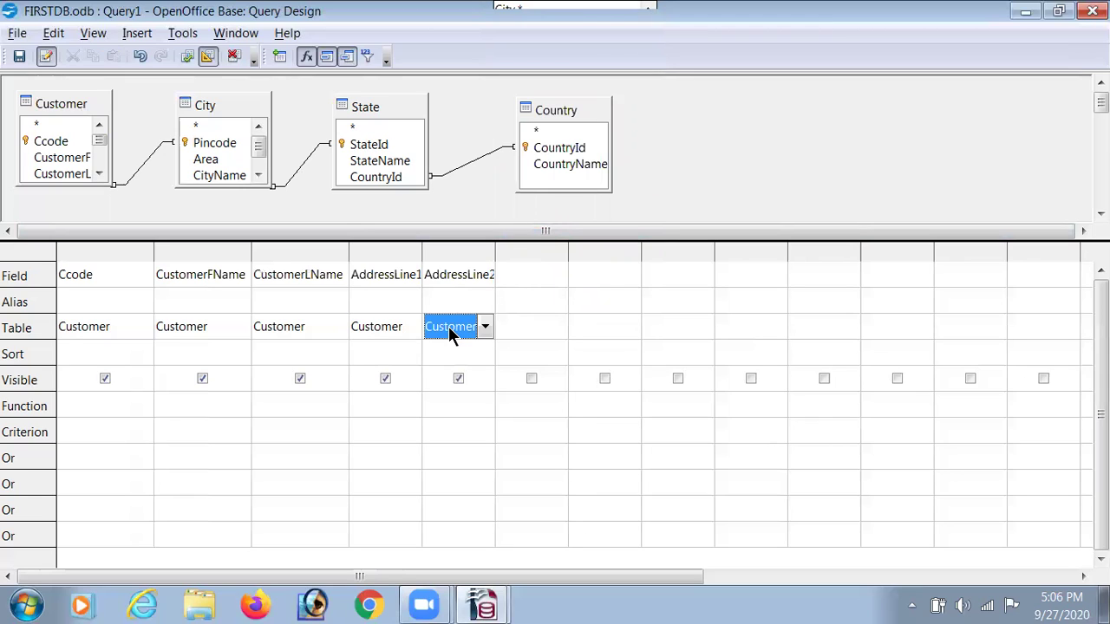
# Step: Add CityName and Pincode from City, StateName from State, and CountryName from Country to the query
pyautogui.click(542, 264)
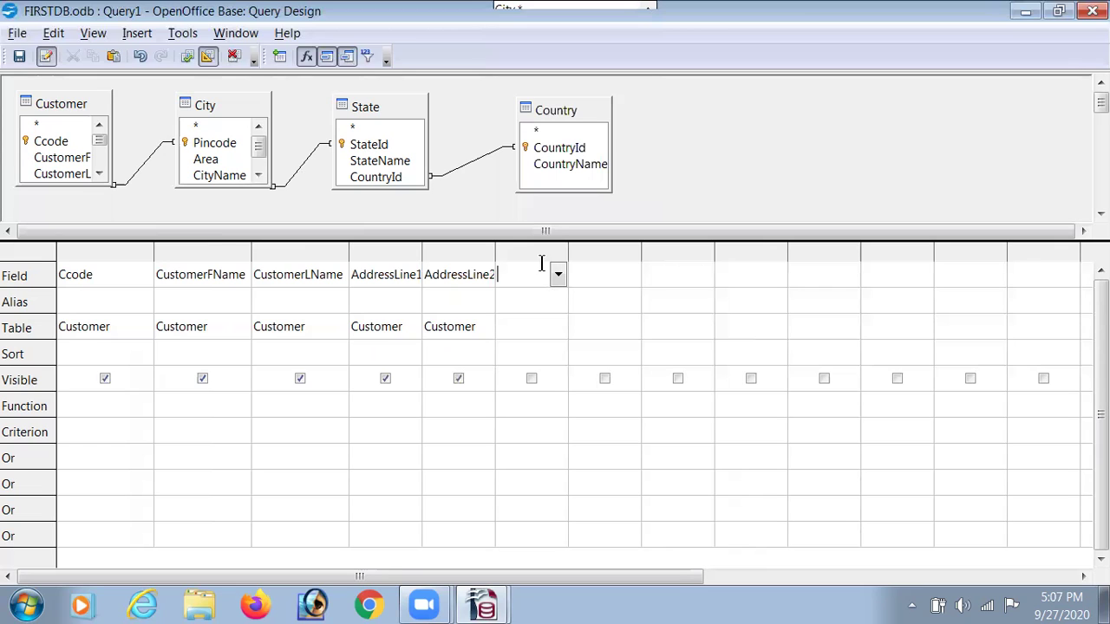
pyautogui.doubleClick(214, 174)
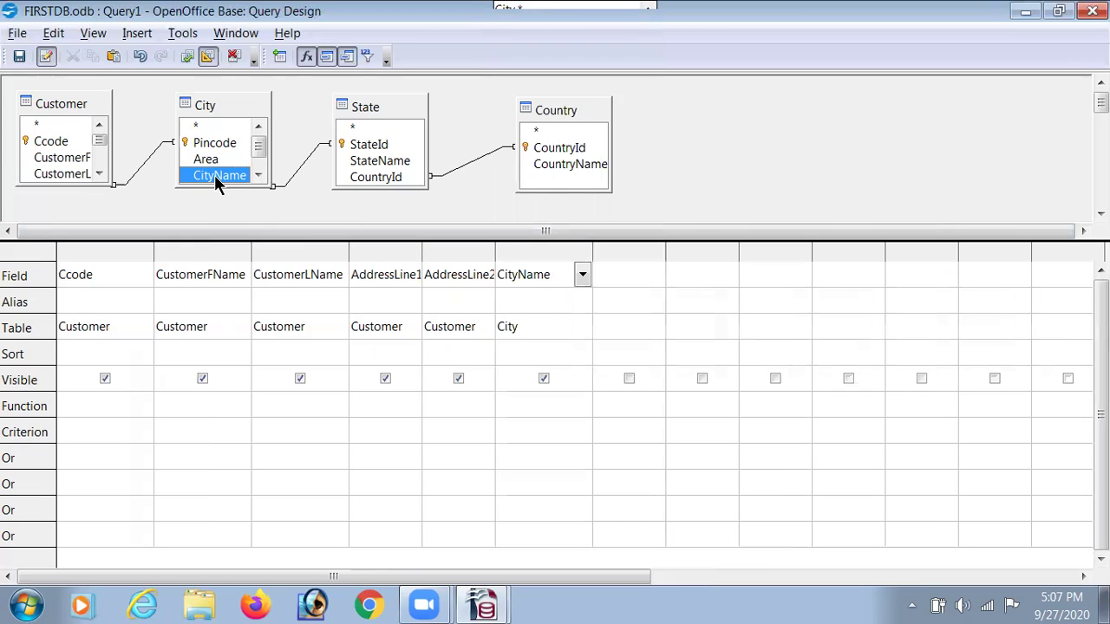
pyautogui.click(631, 280)
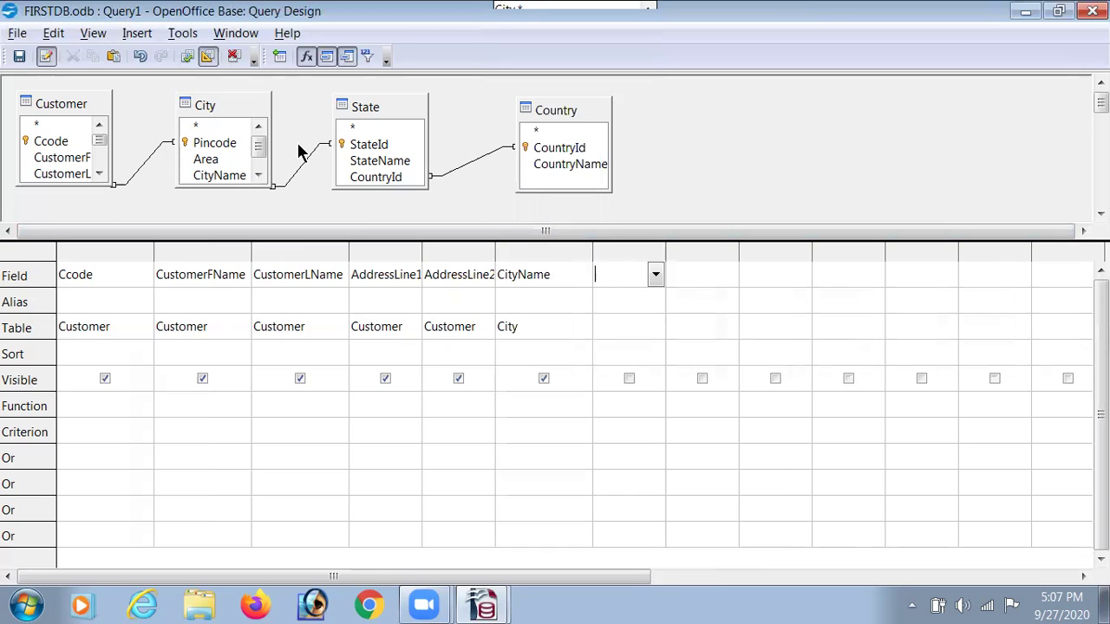
pyautogui.doubleClick(221, 143)
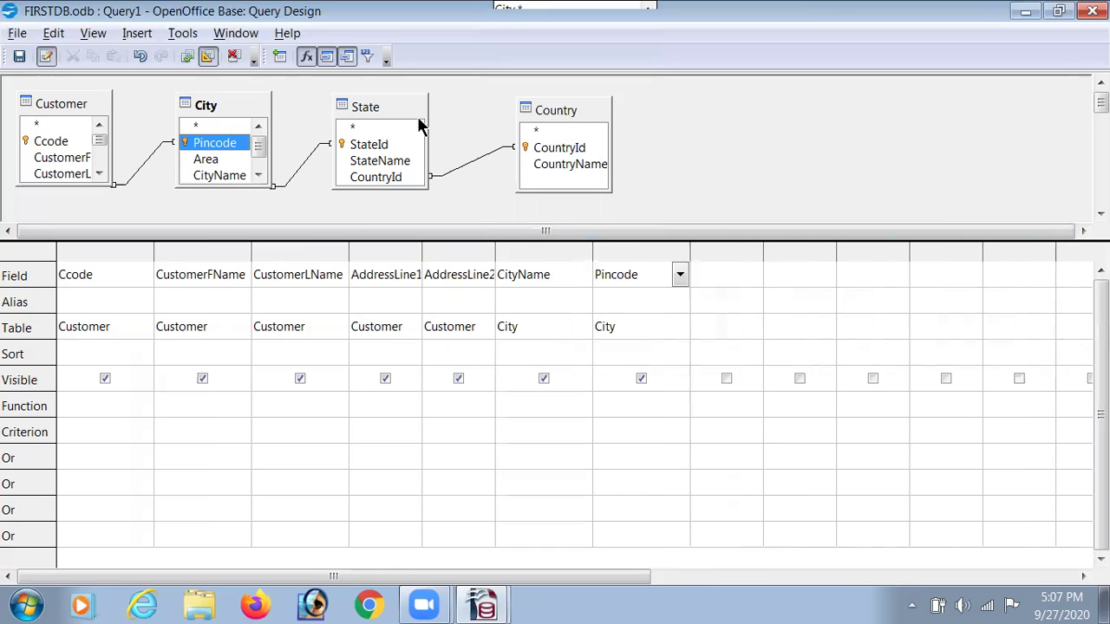
pyautogui.doubleClick(390, 164)
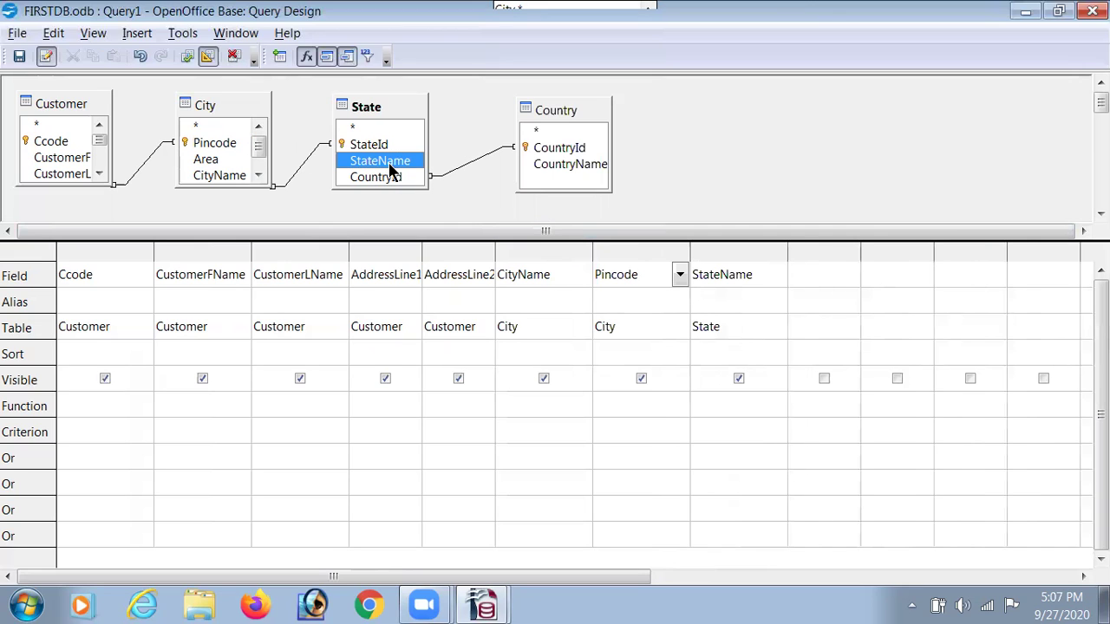
pyautogui.doubleClick(563, 164)
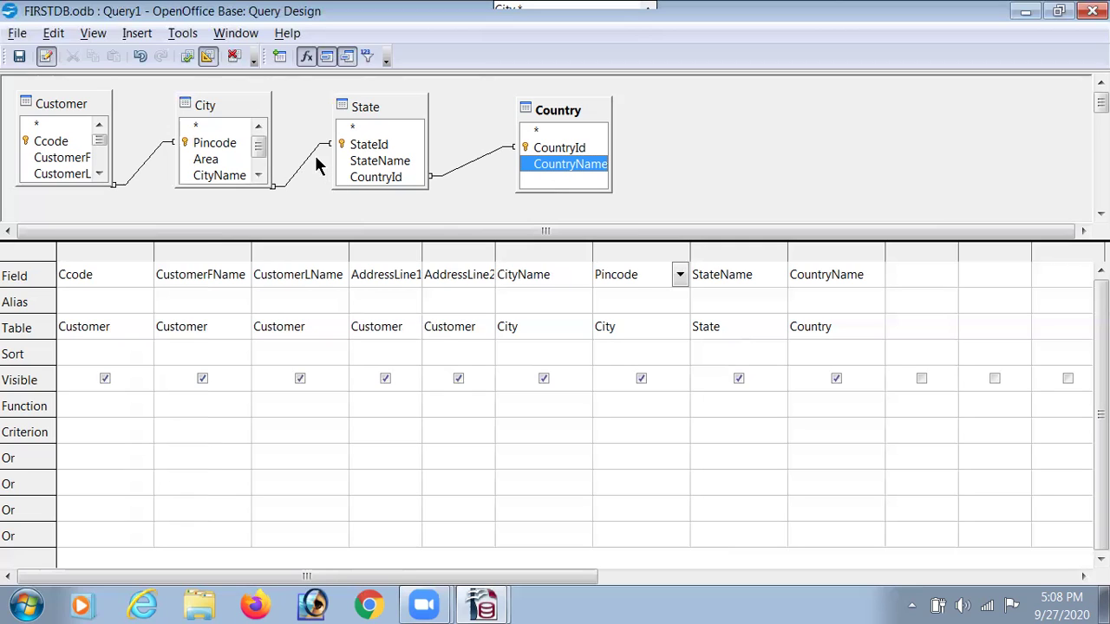
# Step: Run the query, hide its CountryName field from the output, and rerun it
pyautogui.click(187, 56)
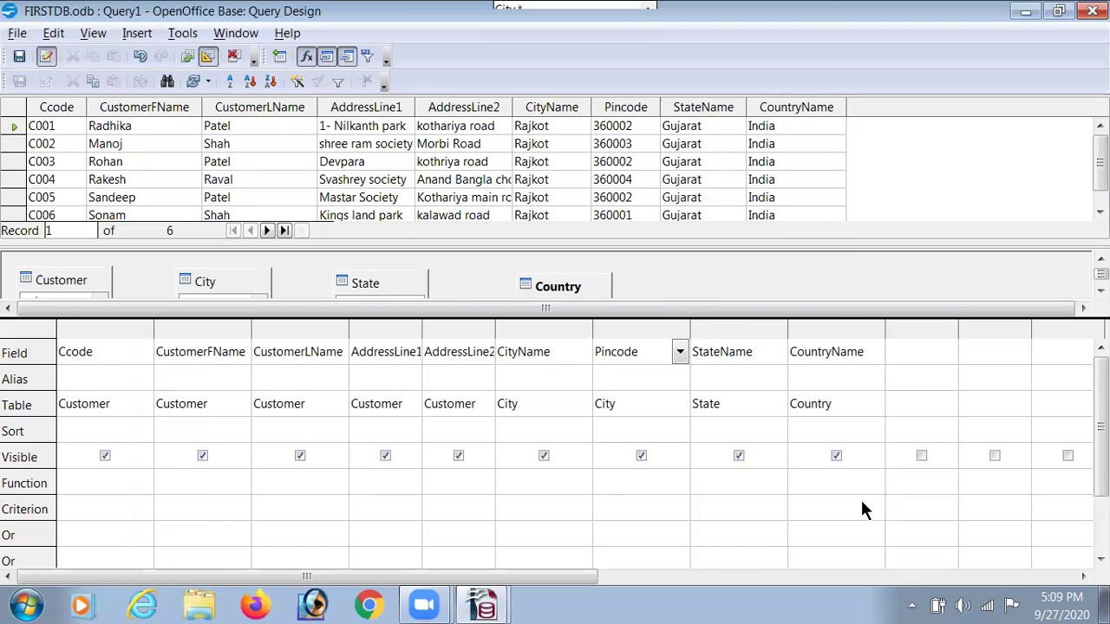
pyautogui.click(837, 456)
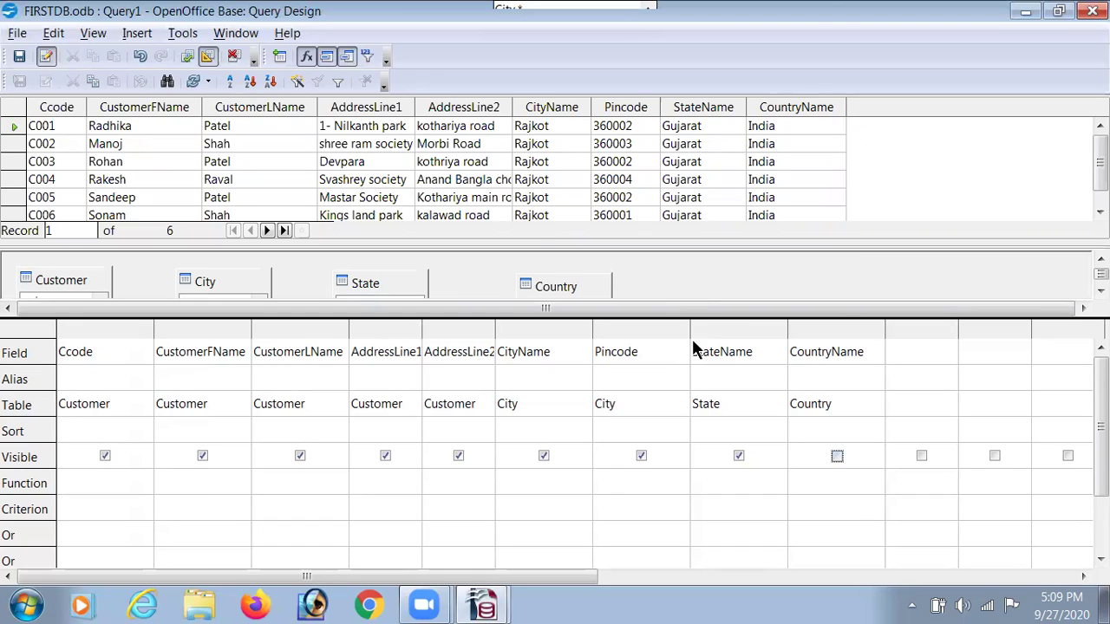
pyautogui.click(191, 58)
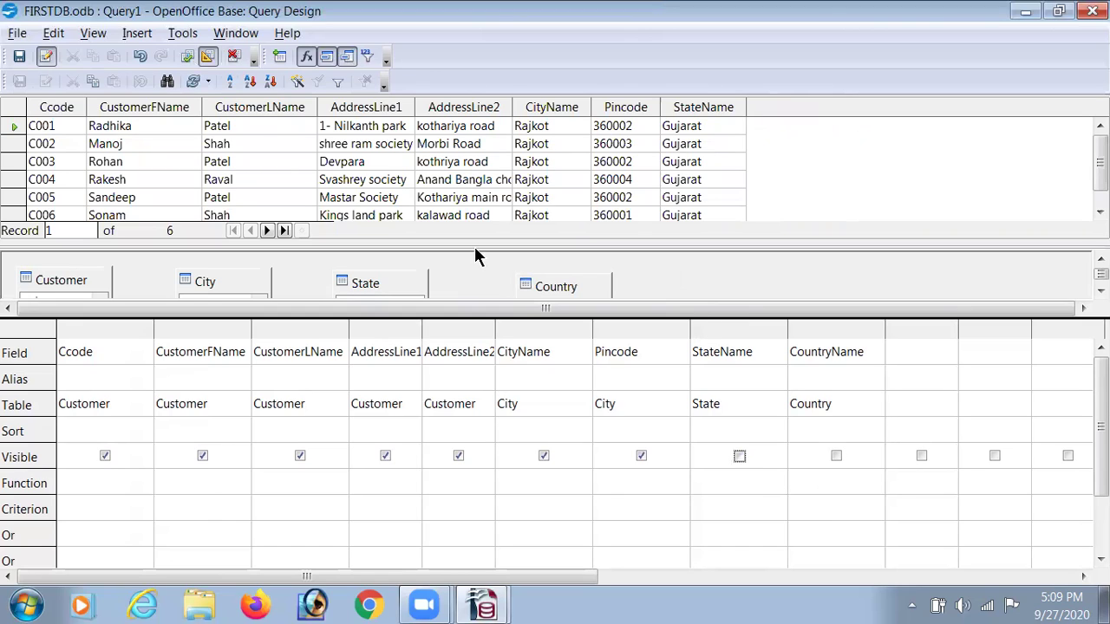
# Step: Rerun the query with StateName hidden, hide the Ccode field as well and run it again
pyautogui.click(191, 58)
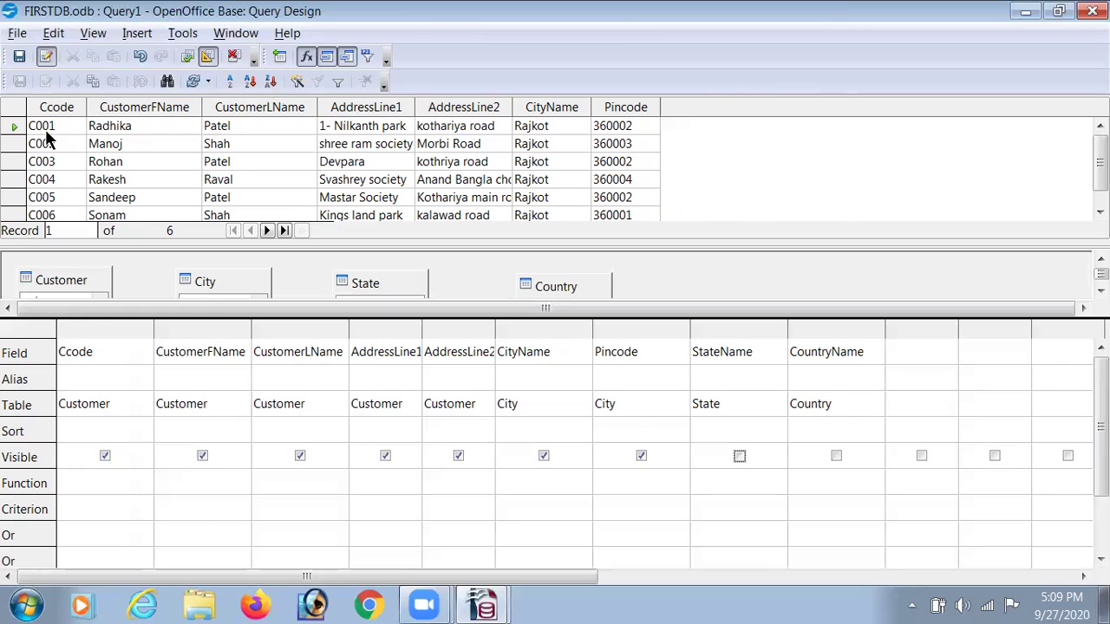
pyautogui.click(104, 456)
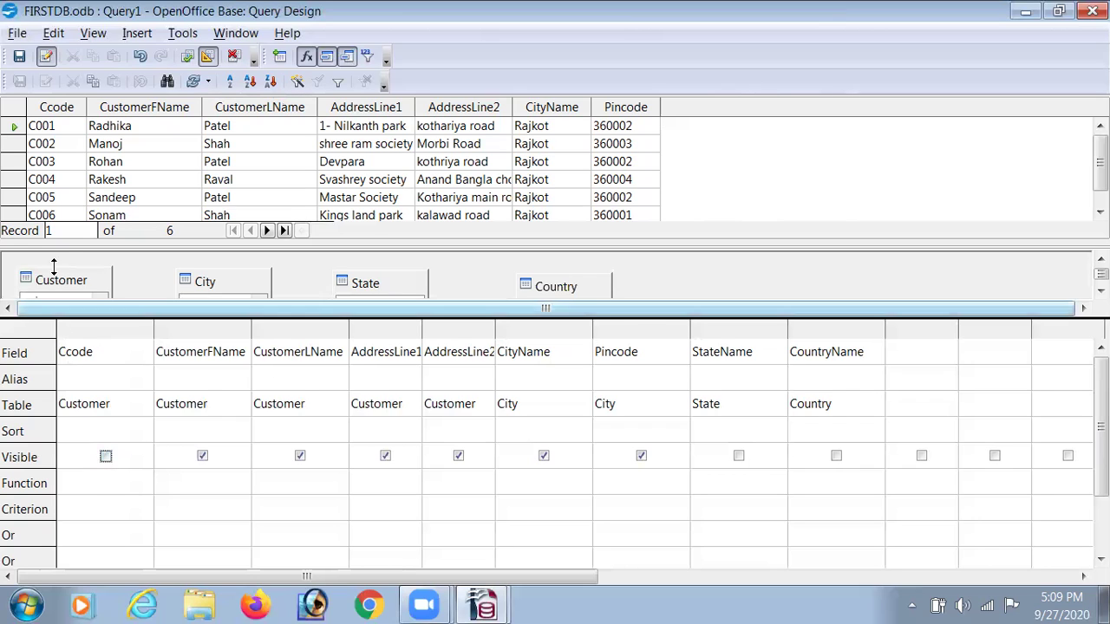
pyautogui.click(187, 57)
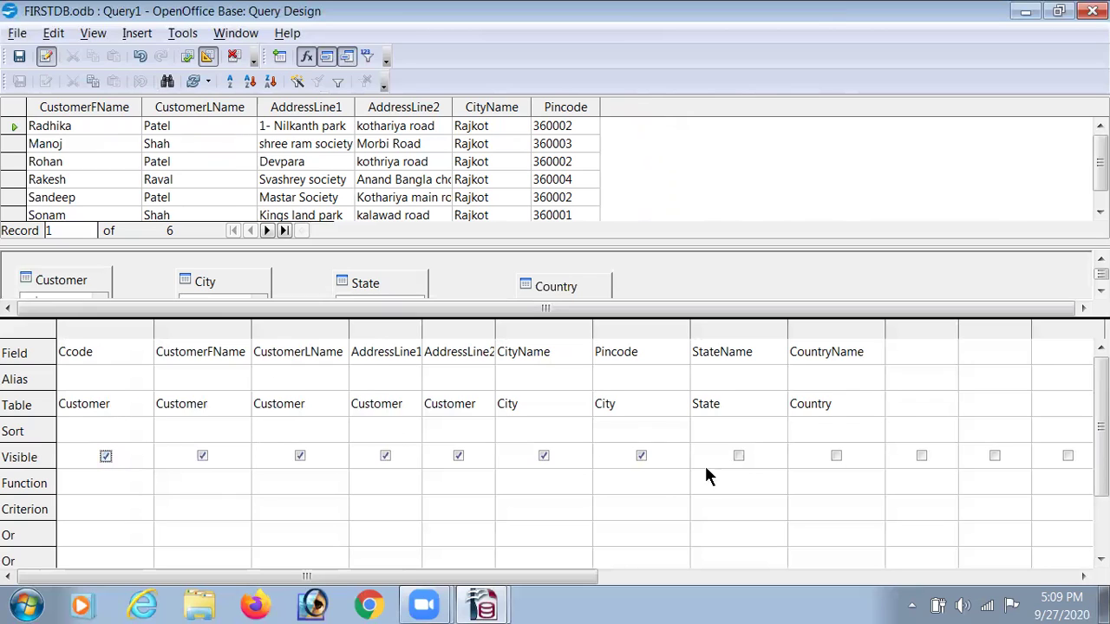
# Step: Make the Ccode, StateName and CountryName fields visible in the query output again and rerun the query
pyautogui.click(738, 456)
pyautogui.click(830, 455)
pyautogui.click(188, 57)
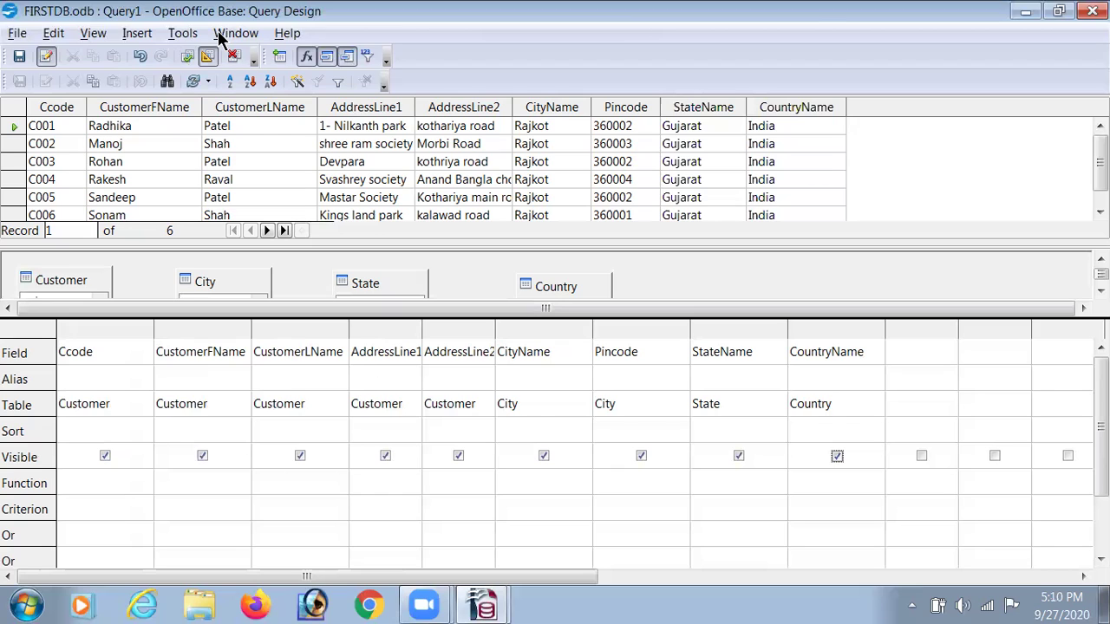
# Step: Close the query design and save the query under the name CustomerAddress
pyautogui.click(1092, 11)
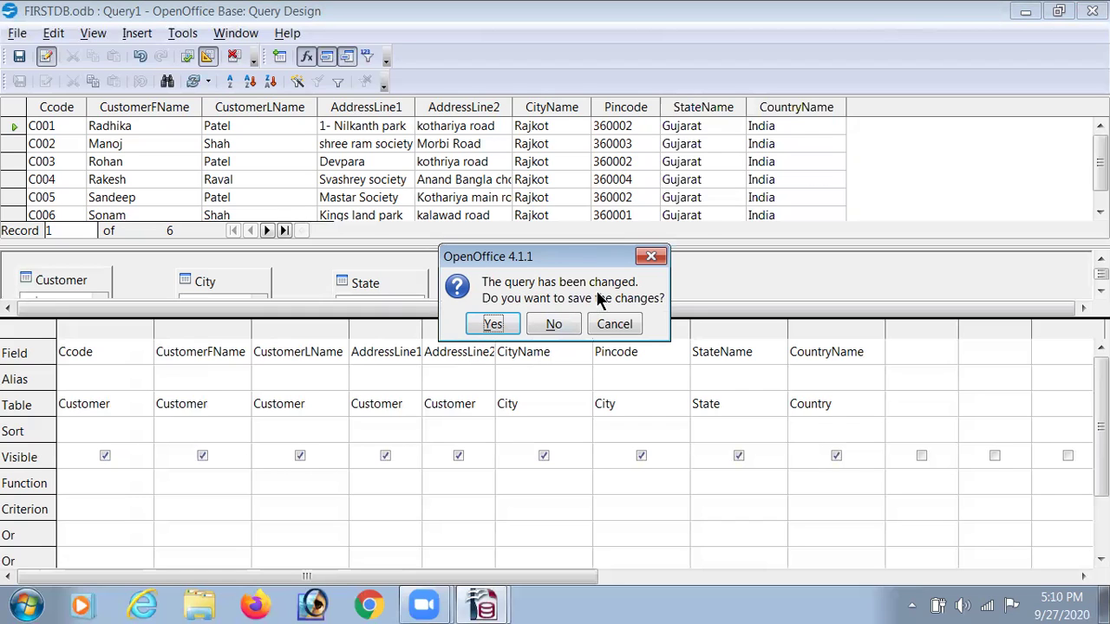
pyautogui.click(493, 324)
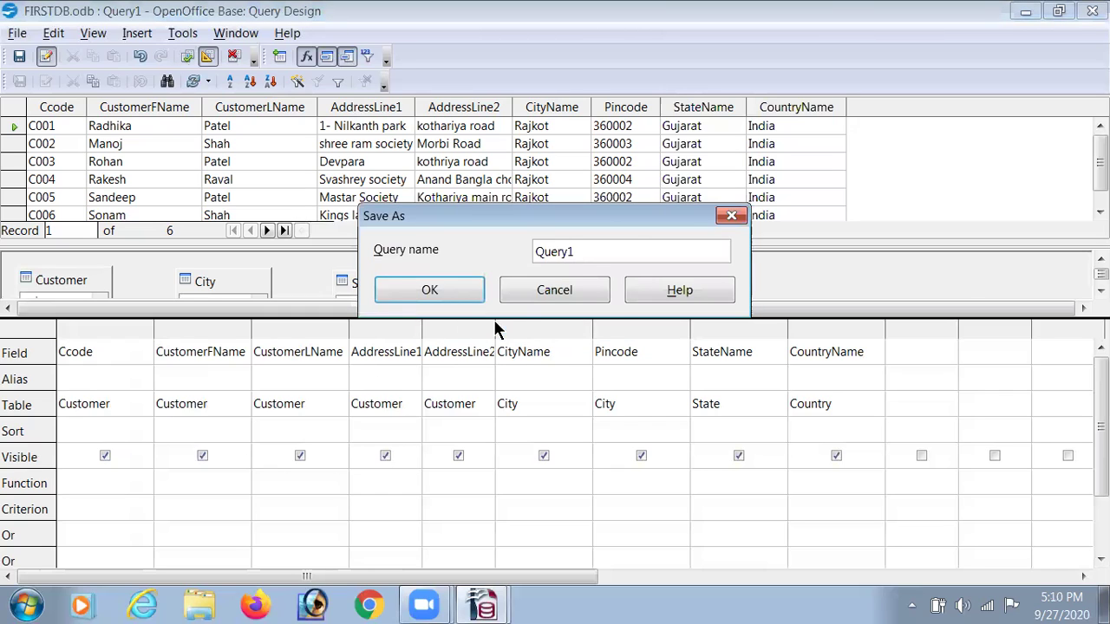
pyautogui.press('BackSpace')
pyautogui.press('BackSpace')
pyautogui.press('BackSpace')
pyautogui.press('BackSpace')
pyautogui.press('BackSpace')
pyautogui.press('BackSpace')
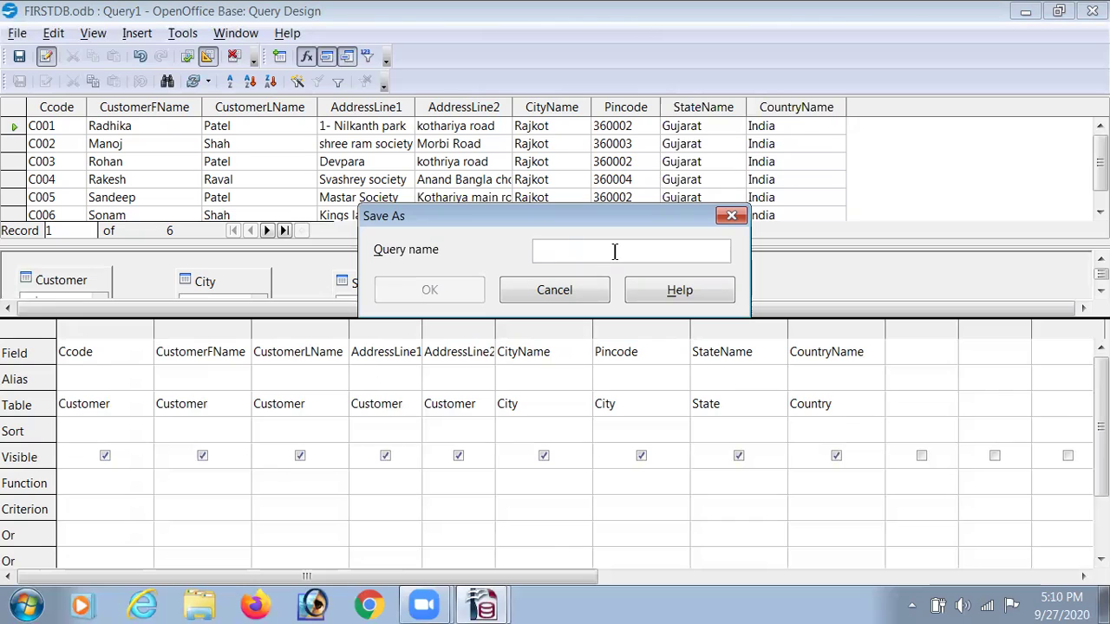
pyautogui.write('C')
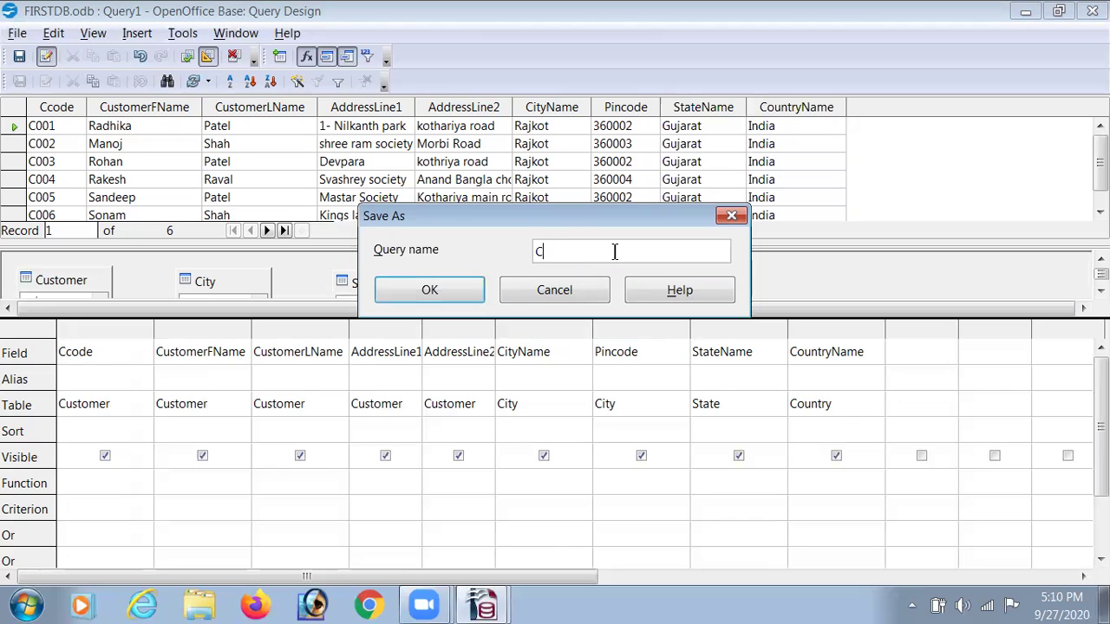
pyautogui.write('ustomerS')
pyautogui.press('BackSpace')
pyautogui.write('Addres')
pyautogui.press('BackSpace')
pyautogui.press('BackSpace')
pyautogui.write('sse')
pyautogui.press('BackSpace')
pyautogui.press('BackSpace')
pyautogui.press('BackSpace')
pyautogui.write('ess')
pyautogui.click(431, 291)
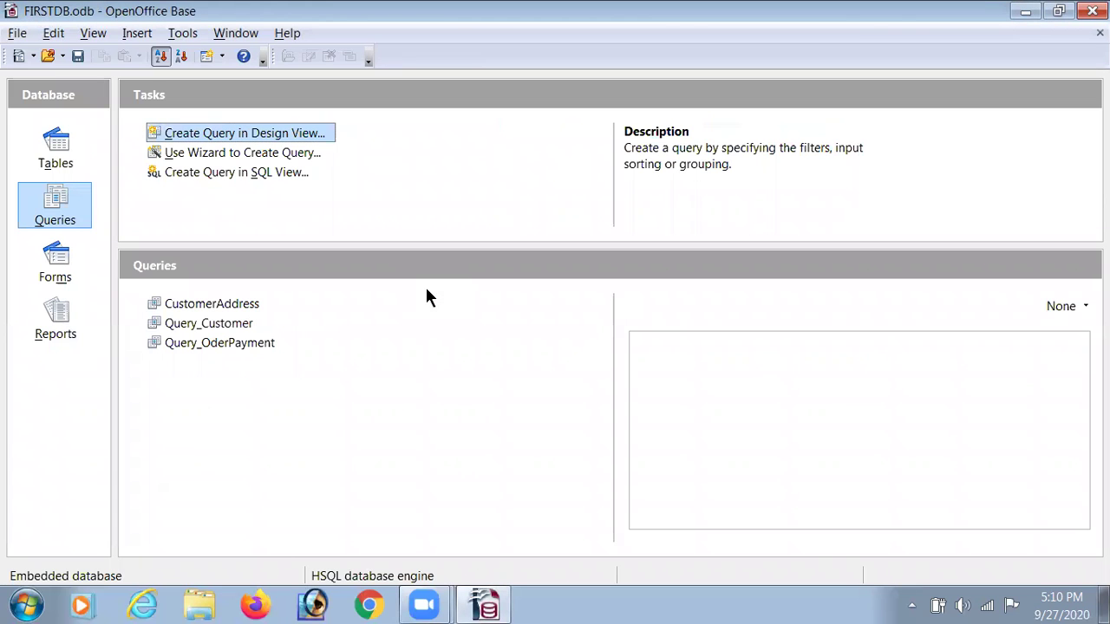
# Step: Open the saved CustomerAddress query to review its records, and close it
pyautogui.doubleClick(241, 305)
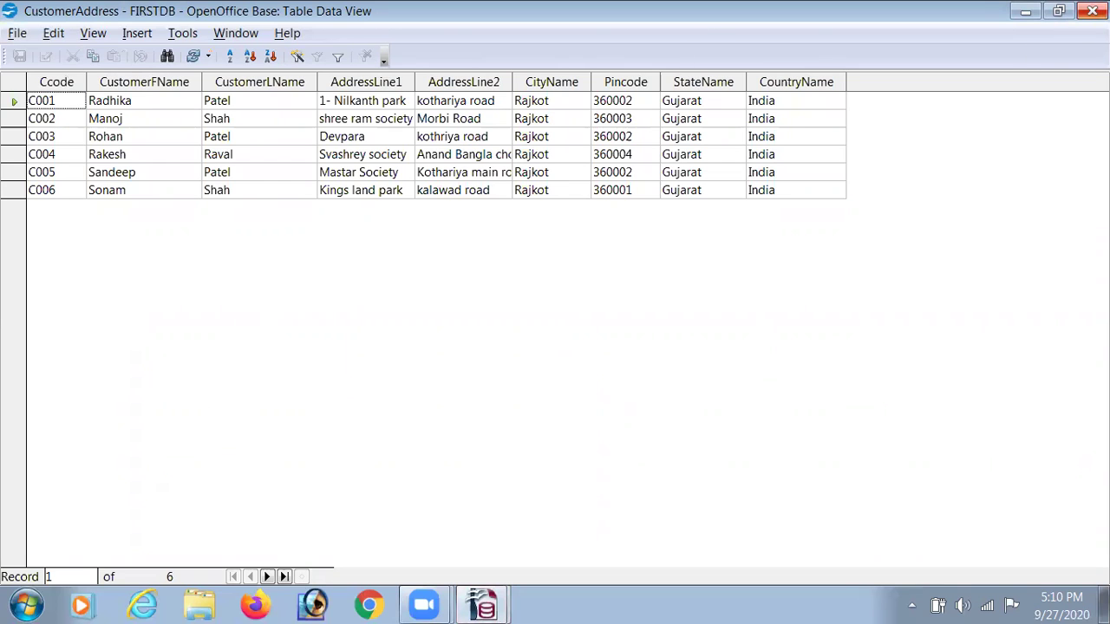
pyautogui.click(1092, 11)
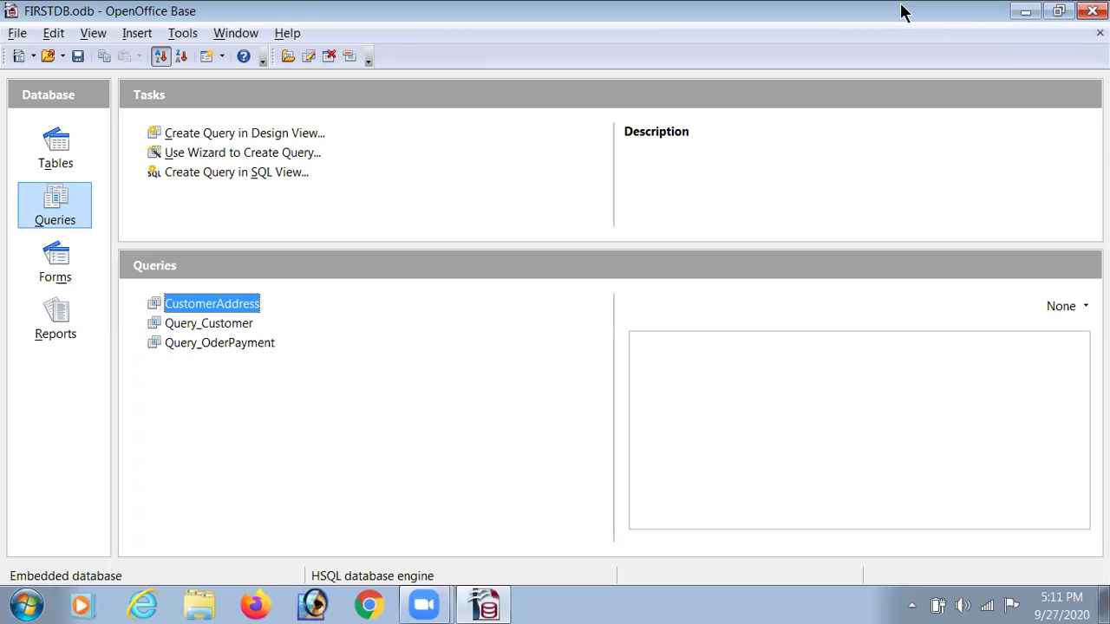
# Step: Edit the CustomerAddress query, giving CustomerFName the alias "Name of Custmor" and CustomerLName the alias "Surname"
pyautogui.rightClick(230, 309)
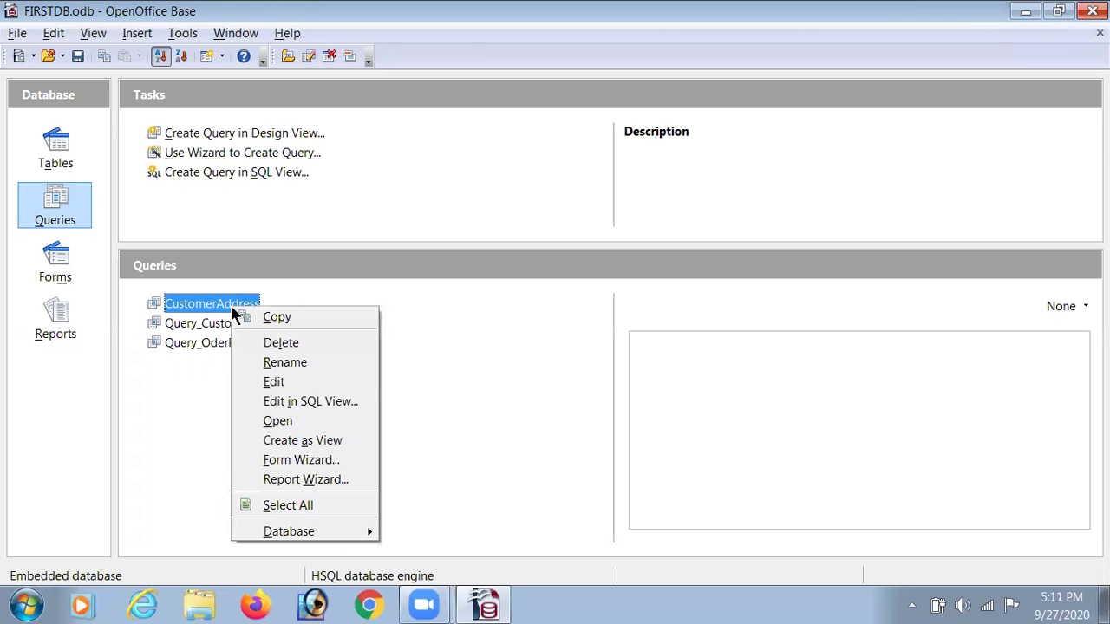
pyautogui.click(265, 381)
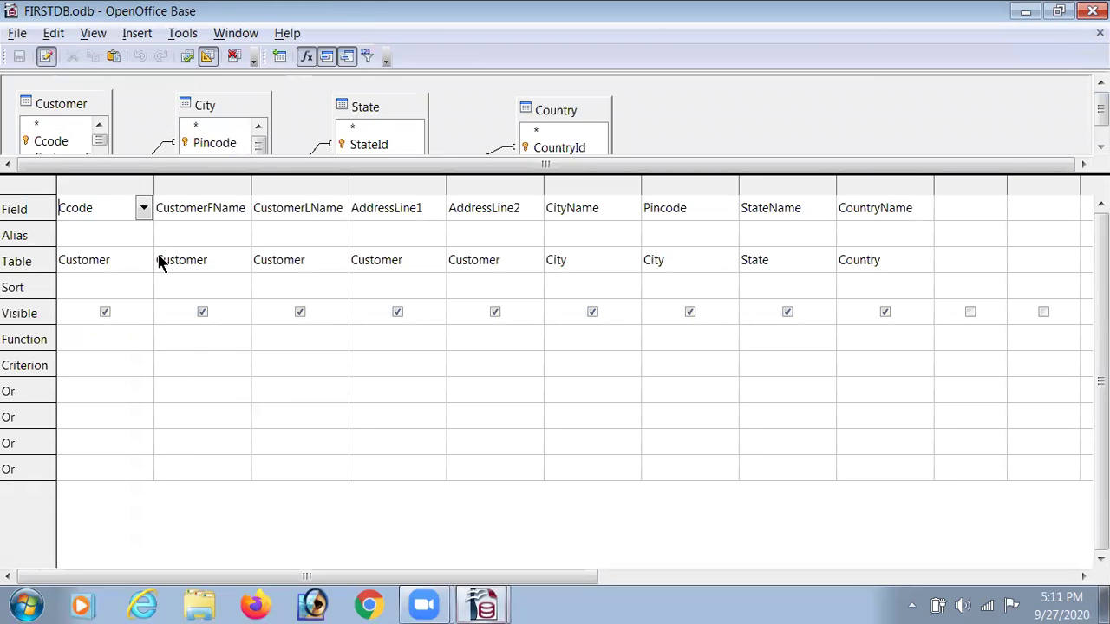
pyautogui.click(216, 230)
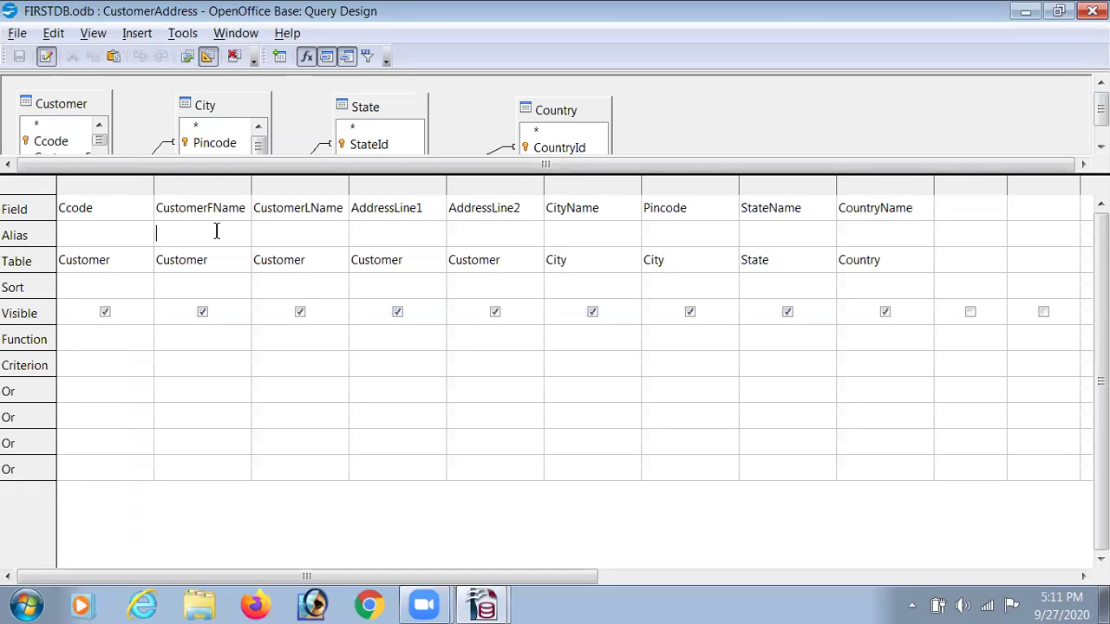
pyautogui.write('Name of Custmor')
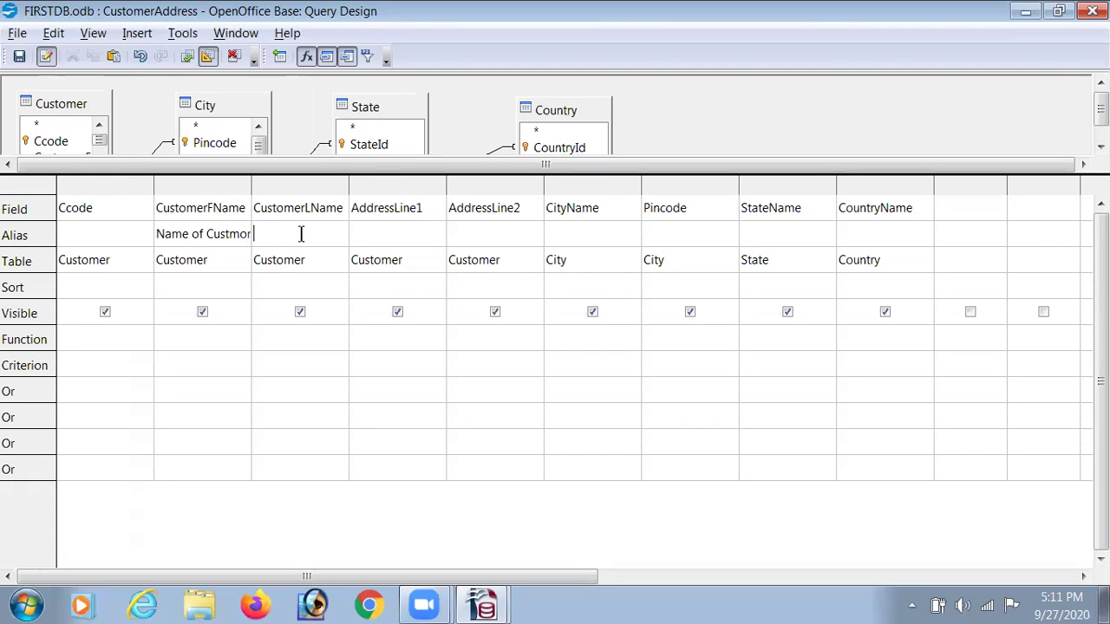
pyautogui.write('Surname')
# Step: Run the query to preview the aliased columns, and close the design saving the changes
pyautogui.click(190, 58)
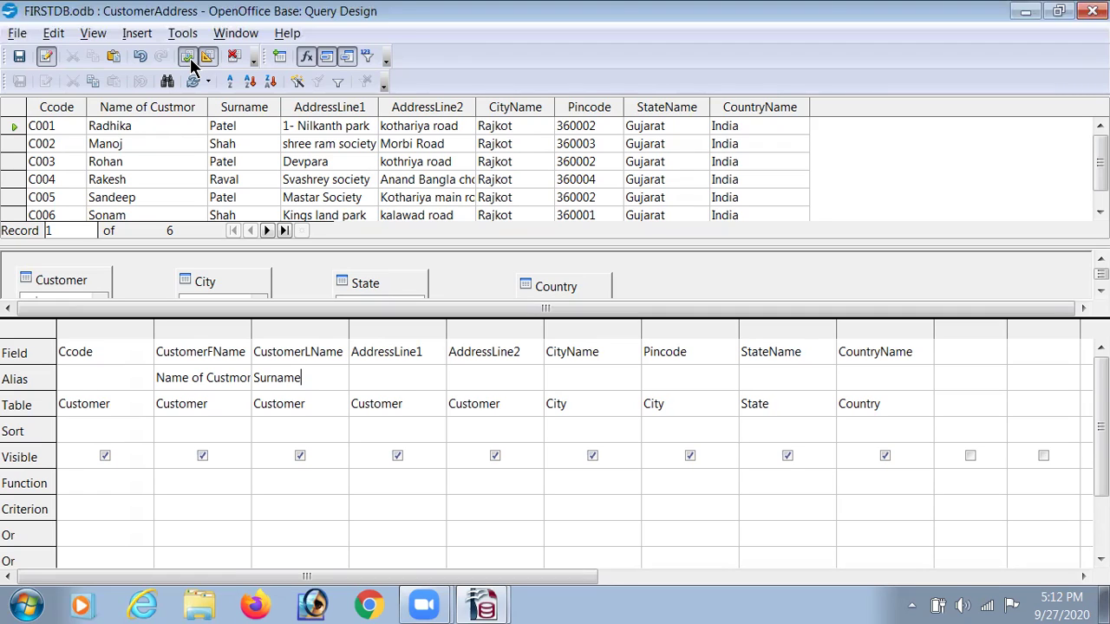
pyautogui.click(234, 55)
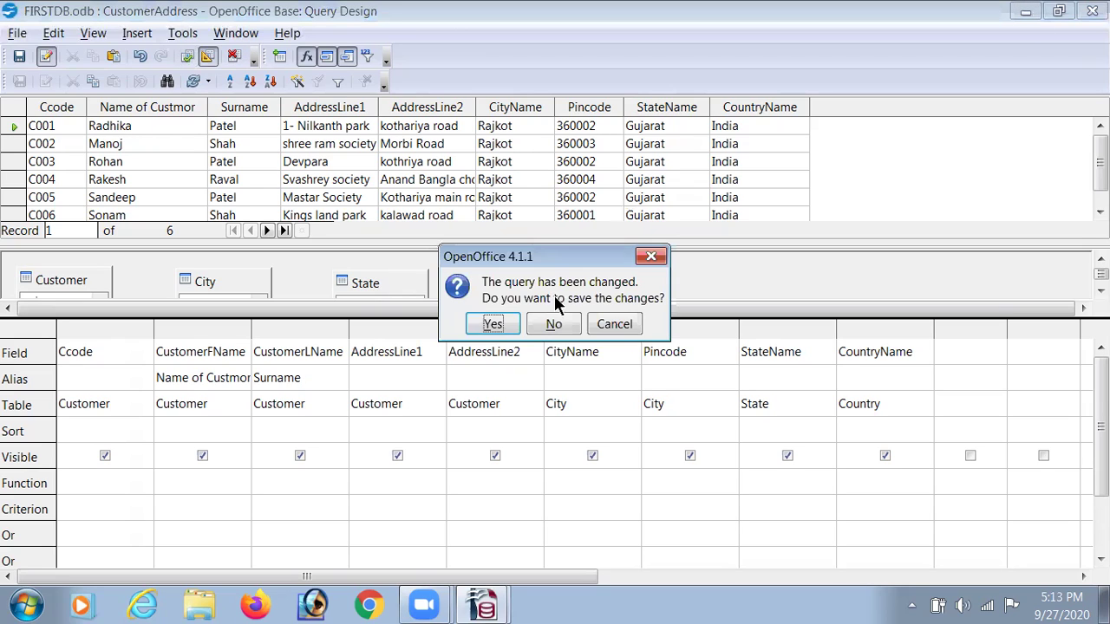
pyautogui.click(495, 324)
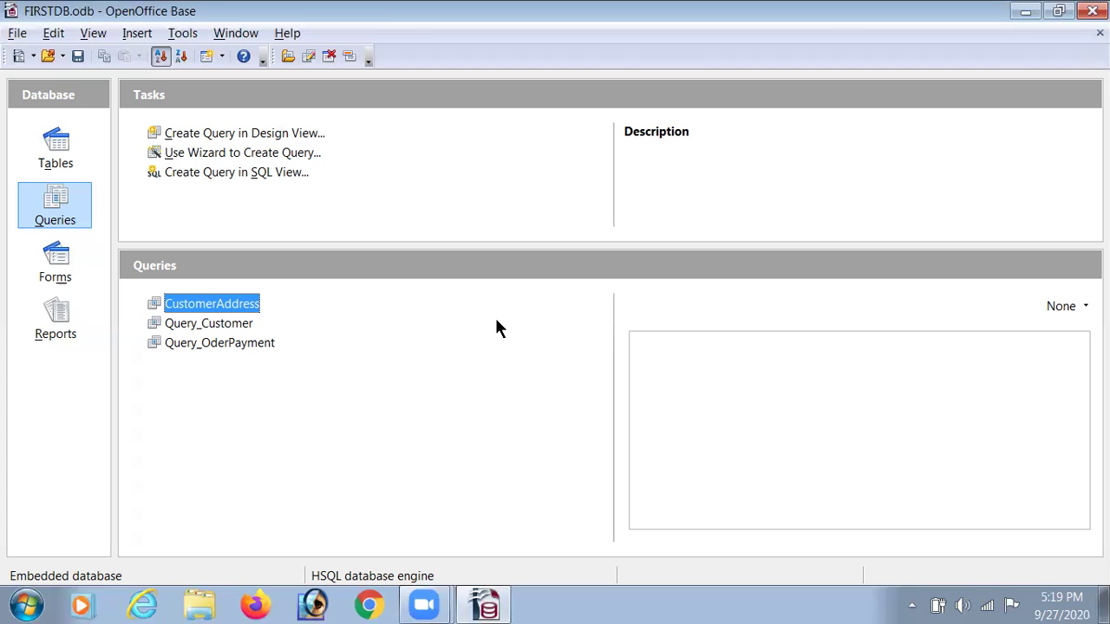
# Step: Switch to a new Notepad document and write a first line with the = operator and an Lname= example using a customer surname
pyautogui.click(28, 607)
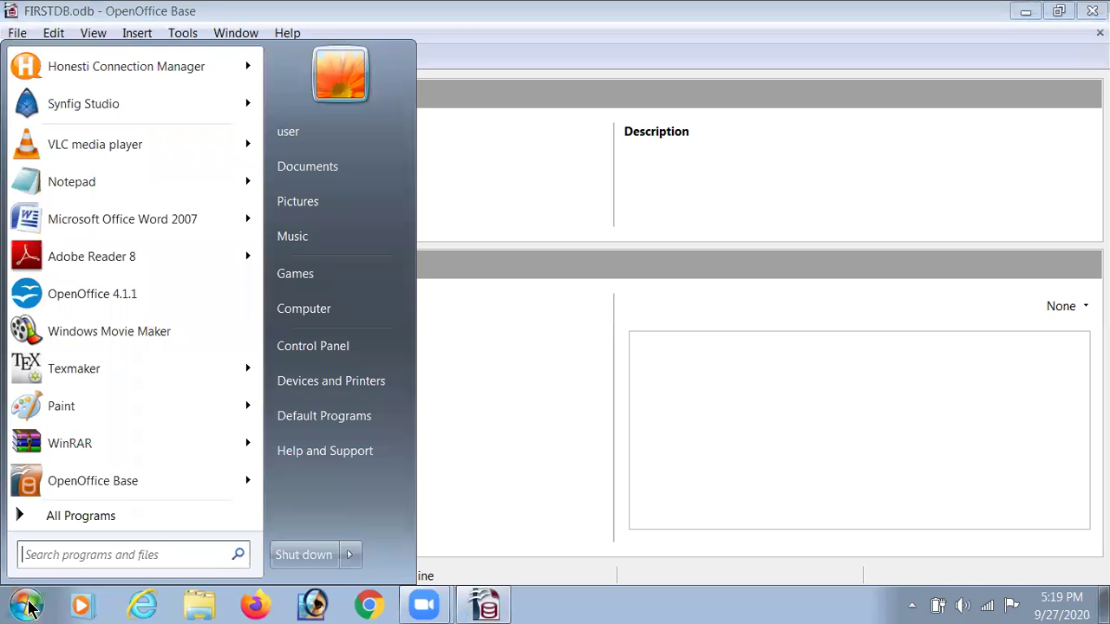
pyautogui.click(69, 182)
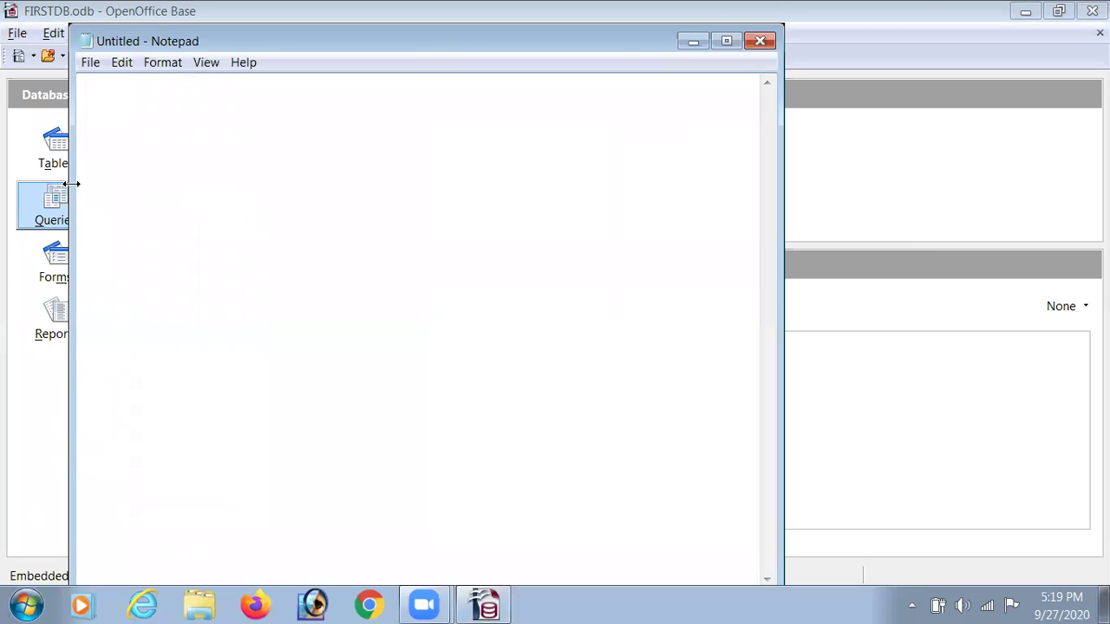
pyautogui.write('=')
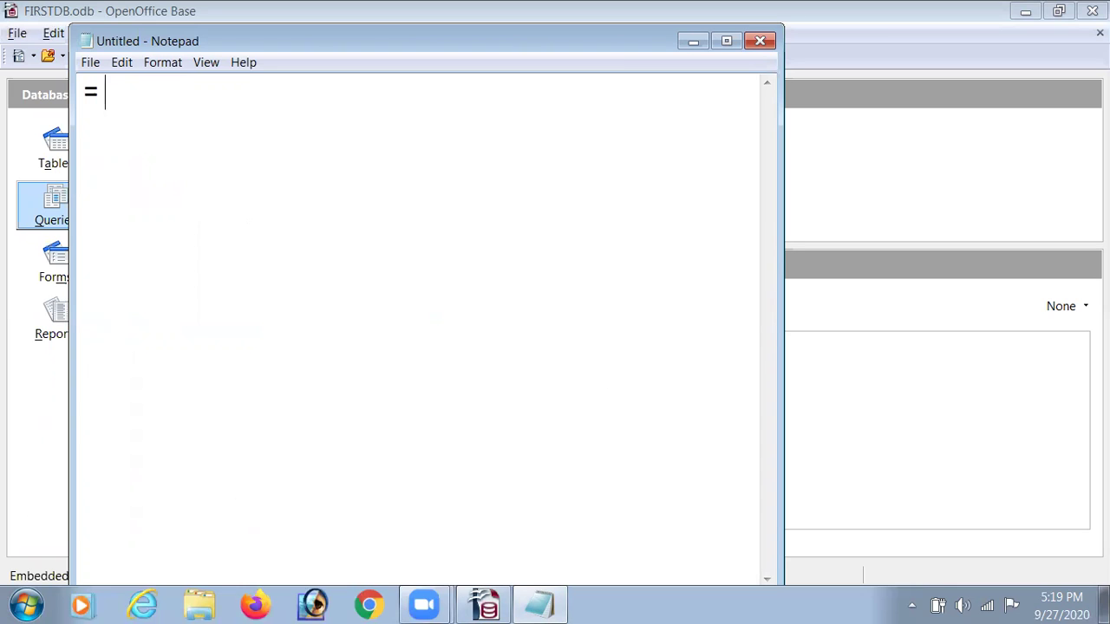
pyautogui.write('L')
pyautogui.press('BackSpace')
pyautogui.press('BackSpace')
pyautogui.press('BackSpace')
pyautogui.press('BackSpace')
pyautogui.press('BackSpace')
pyautogui.press('BackSpace')
pyautogui.press('BackSpace')
pyautogui.press('BackSpace')
pyautogui.press('BackSpace')
pyautogui.press('BackSpace')
pyautogui.press('BackSpace')
pyautogui.press('BackSpace')
pyautogui.press('BackSpace')
pyautogui.press('BackSpace')
pyautogui.press('BackSpace')
pyautogui.press('BackSpace')
pyautogui.press('BackSpace')
pyautogui.write('Lnmae')
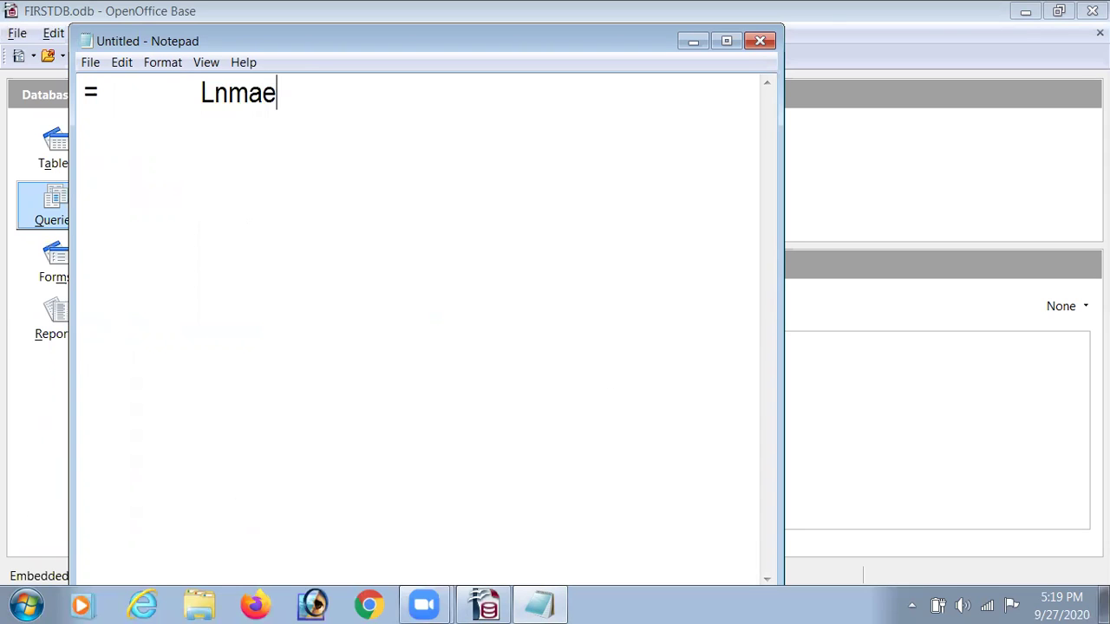
pyautogui.press('BackSpace')
pyautogui.press('BackSpace')
pyautogui.press('BackSpace')
pyautogui.write('ame=Patel')
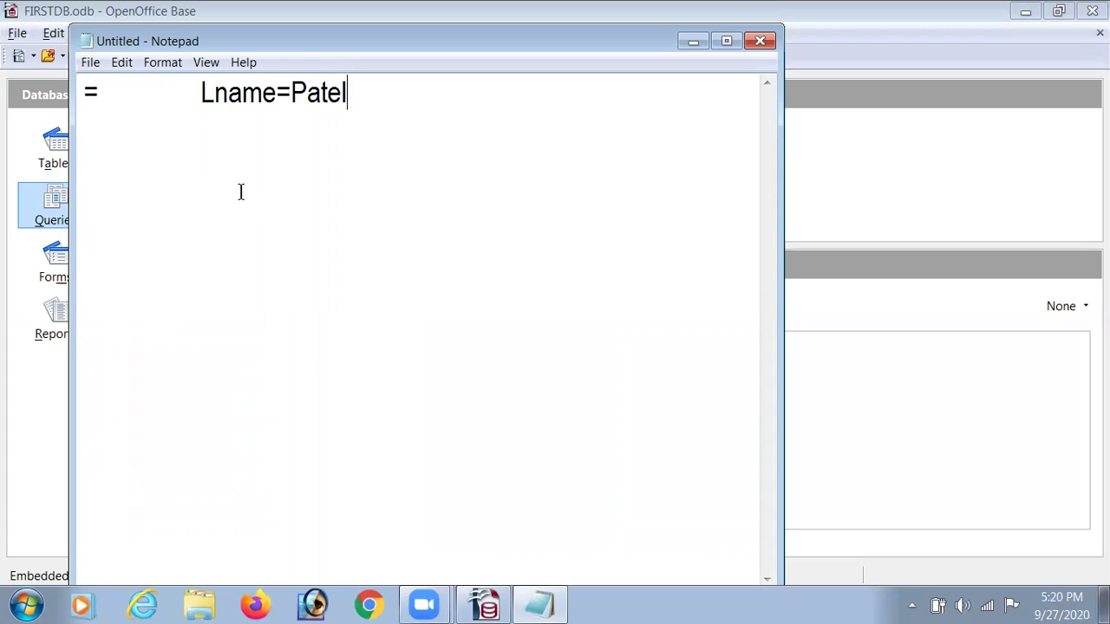
# Step: Add a line for the > operator with the example >10000 and one for < with <10000
pyautogui.press('Return')
pyautogui.write('>')
pyautogui.press('Tab')
pyautogui.write('>')
pyautogui.write('10000')
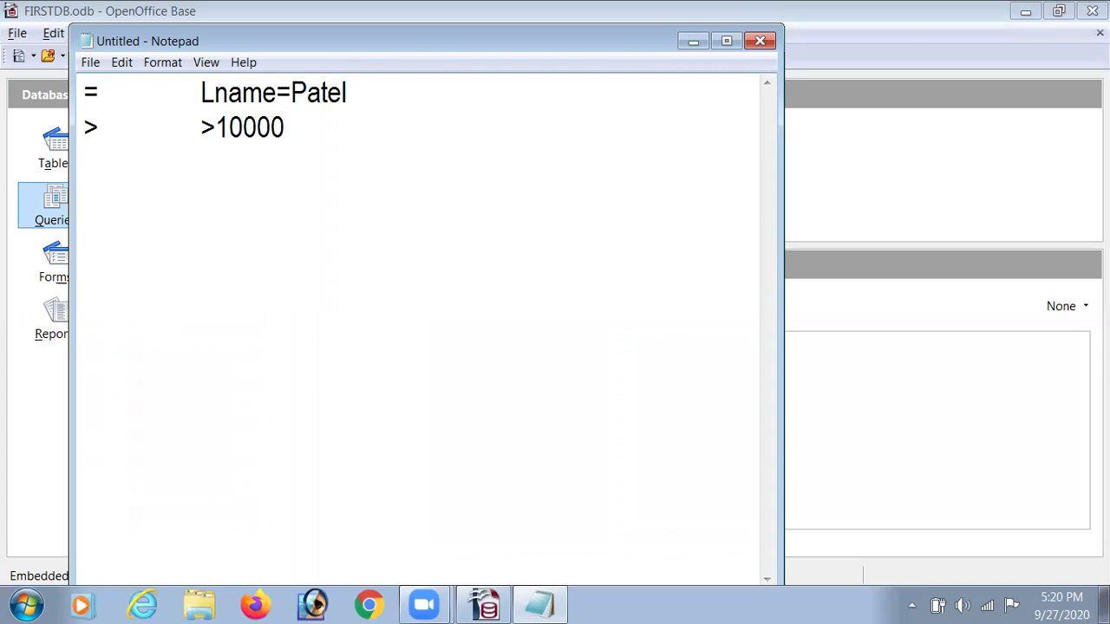
pyautogui.press('Return')
pyautogui.write('<')
pyautogui.press('Tab')
pyautogui.write('<10000')
pyautogui.press('Return')
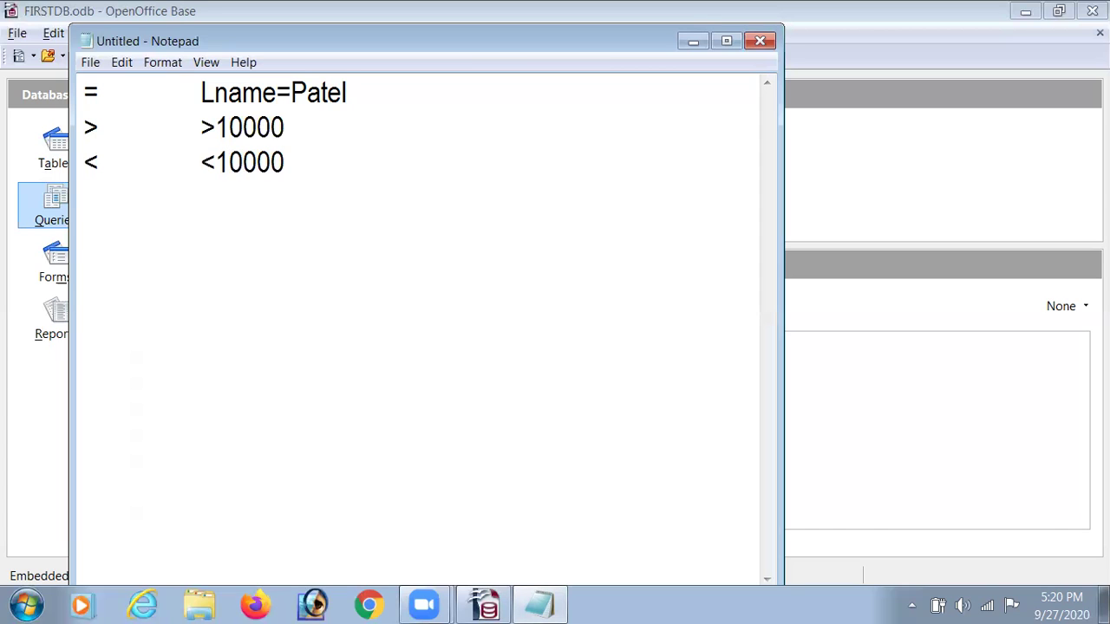
# Step: Add a line for the >= operator with the example >=10000 and one for <= with <=10000
pyautogui.write('>=')
pyautogui.click(150, 176)
pyautogui.press('Down')
pyautogui.write('>=10000')
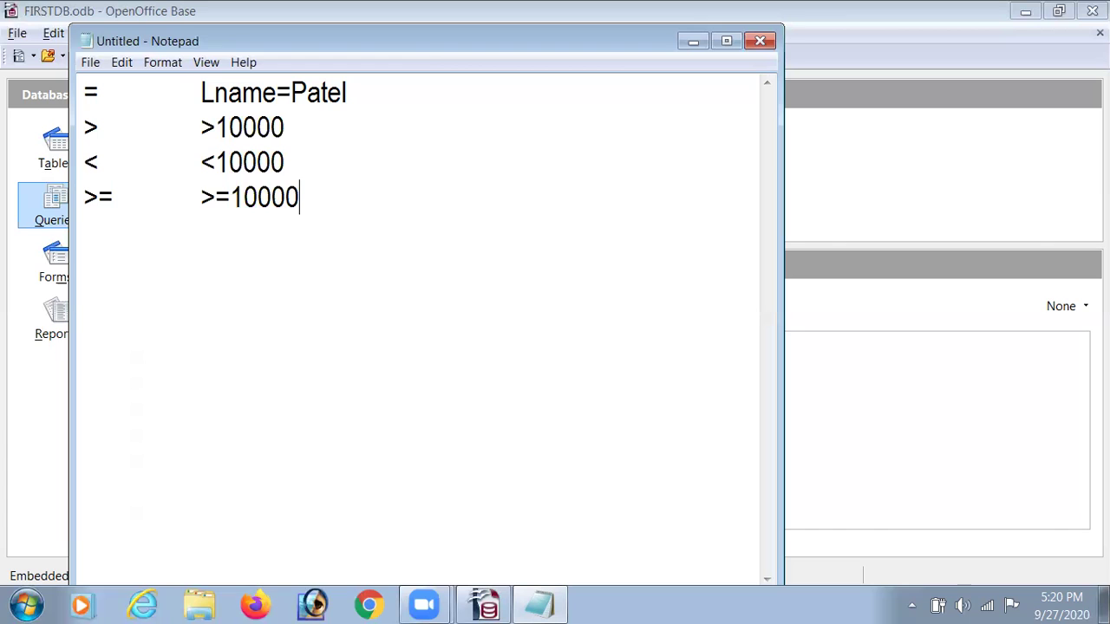
pyautogui.press('Return')
pyautogui.write('<=')
pyautogui.press('BackSpace')
pyautogui.write('=')
pyautogui.press('Tab')
pyautogui.write('<=100000')
pyautogui.press('BackSpace')
pyautogui.press('Return')
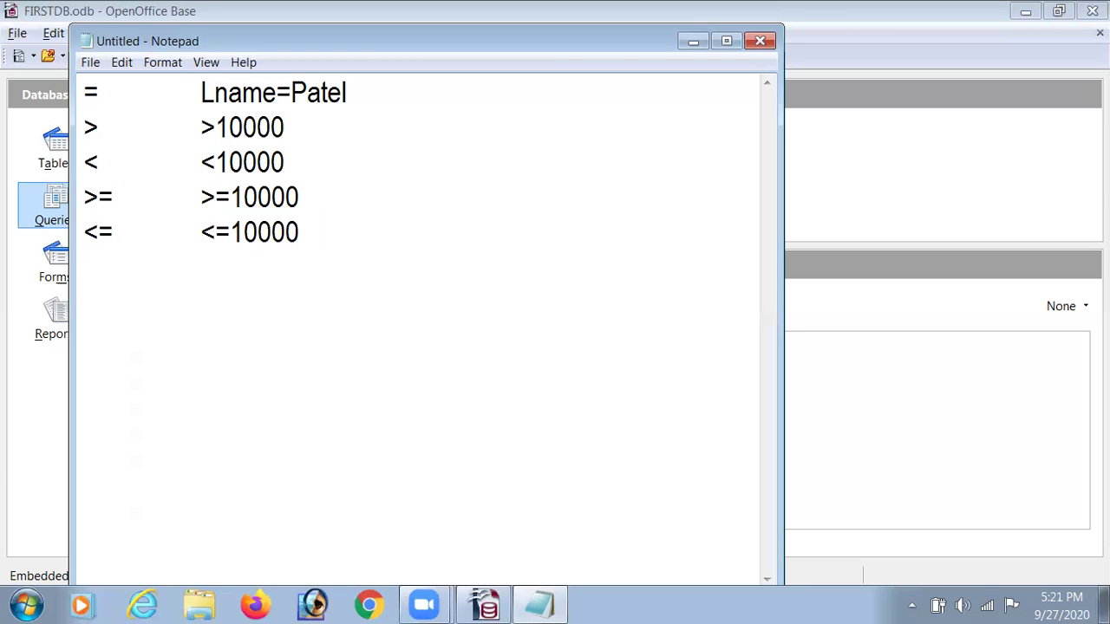
# Step: Add a line for the <> operator with an Lname<> example using the same surname
pyautogui.write('<>')
pyautogui.press('Tab')
pyautogui.write('Lna')
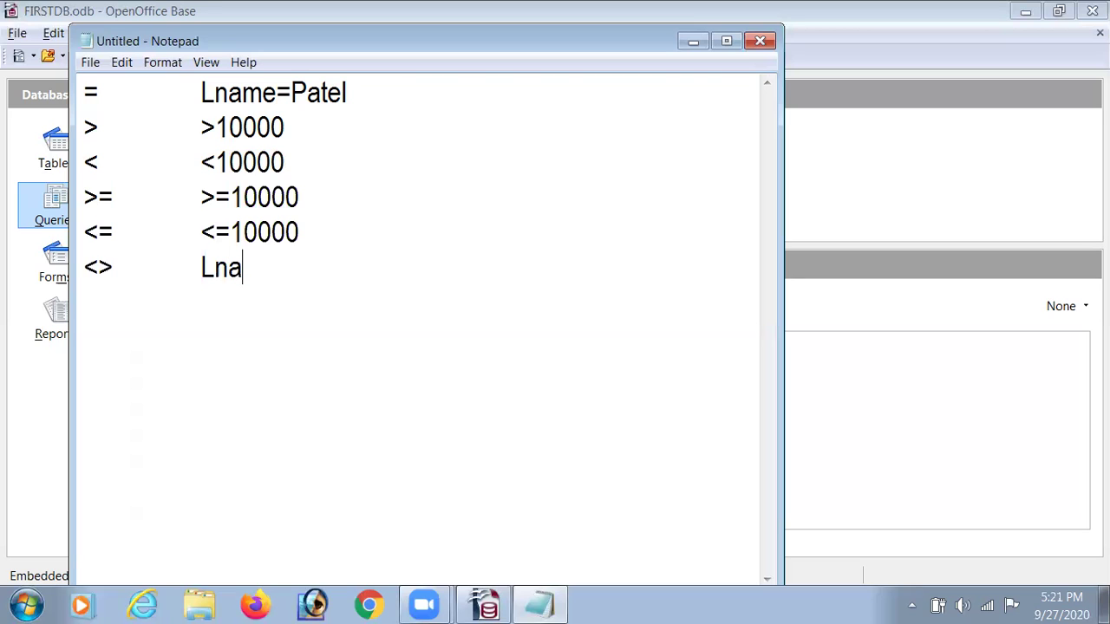
pyautogui.write('me<>P')
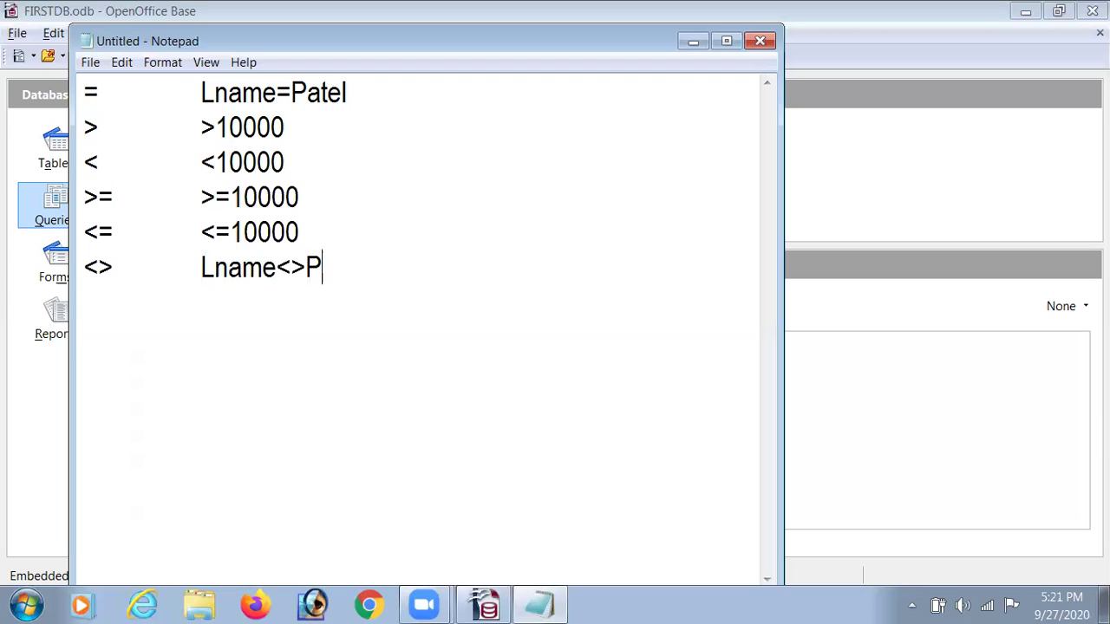
pyautogui.write('atel')
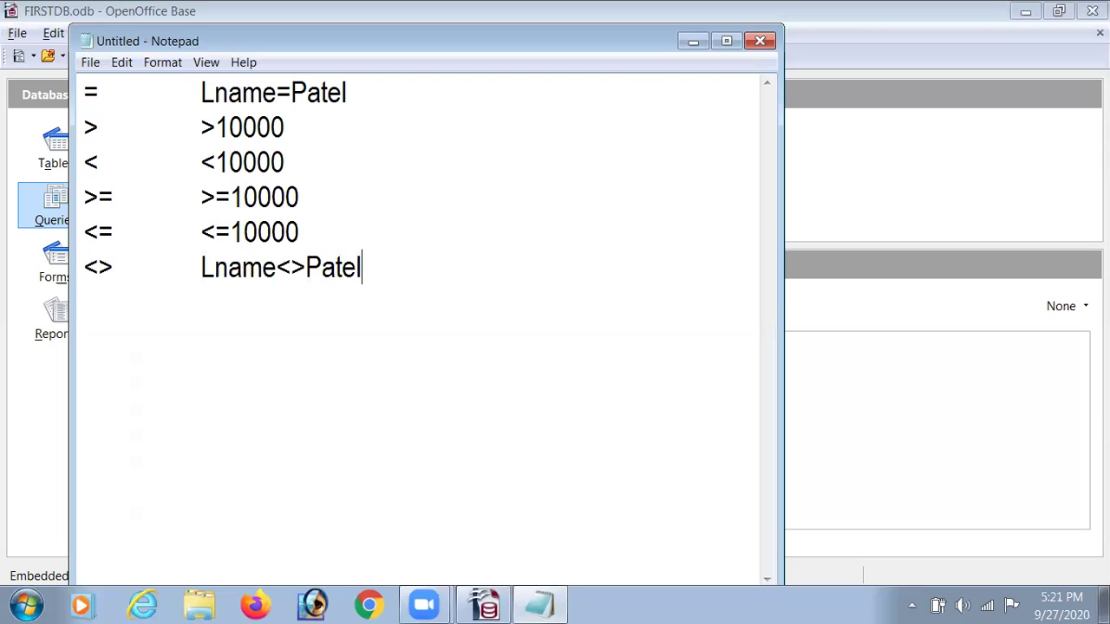